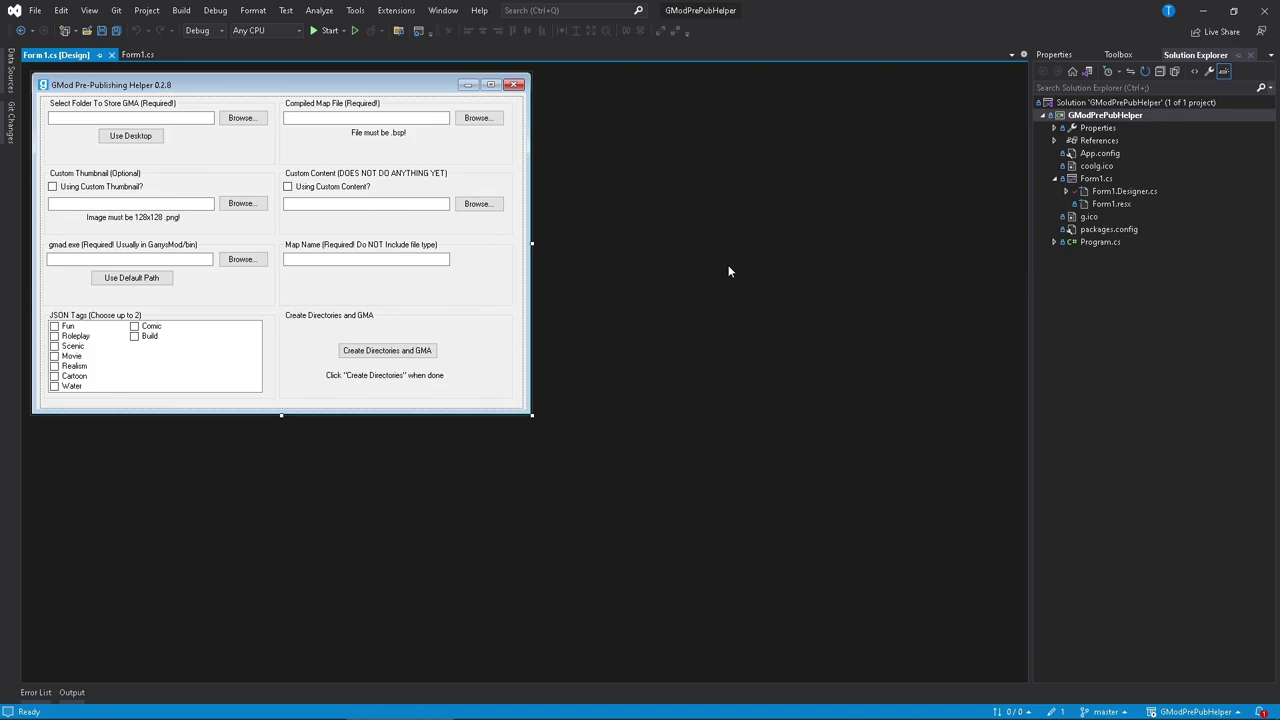
Run the GModPrePubHelper project and show its window alone over the desktop, moved toward the middle of the screen.
key(F5)
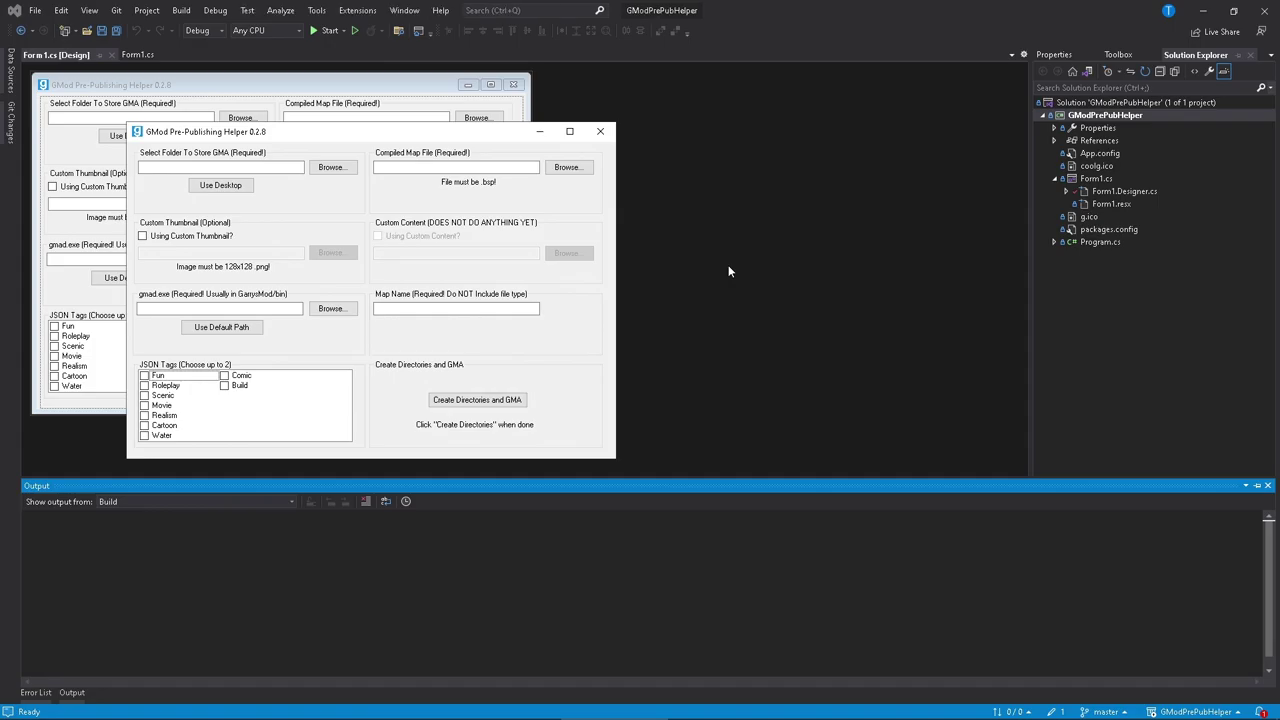
key(super+d)
click(615, 706)
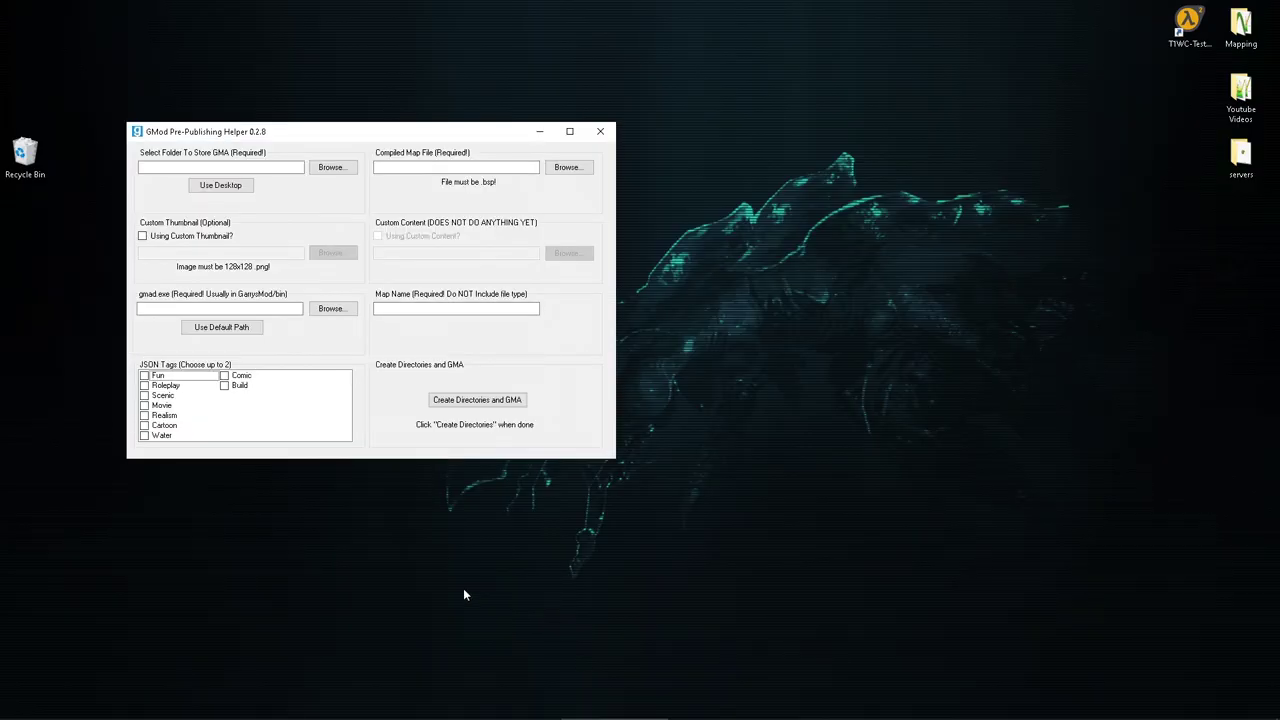
drag(224, 133, 425, 110)
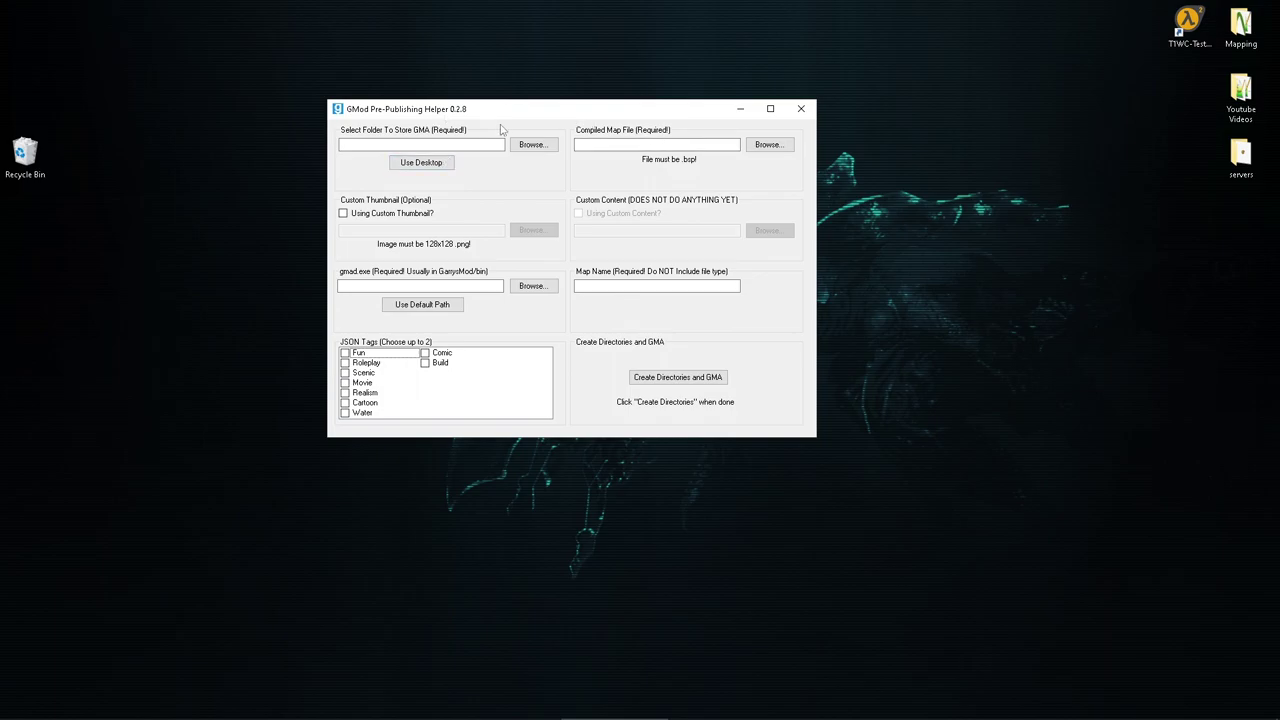
Use the desktop as the GMA storage folder and select SpawnRoom_Template.bsp from HAMMER MAPS as the compiled map file.
click(478, 145)
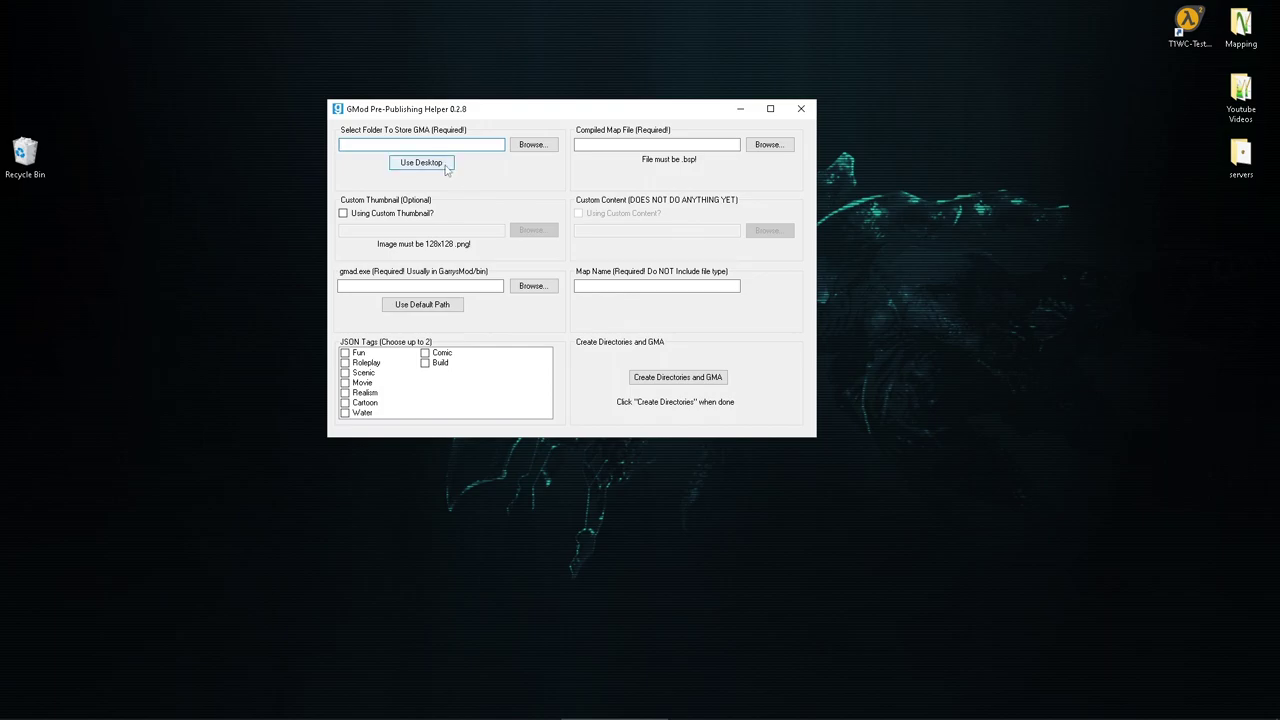
click(446, 168)
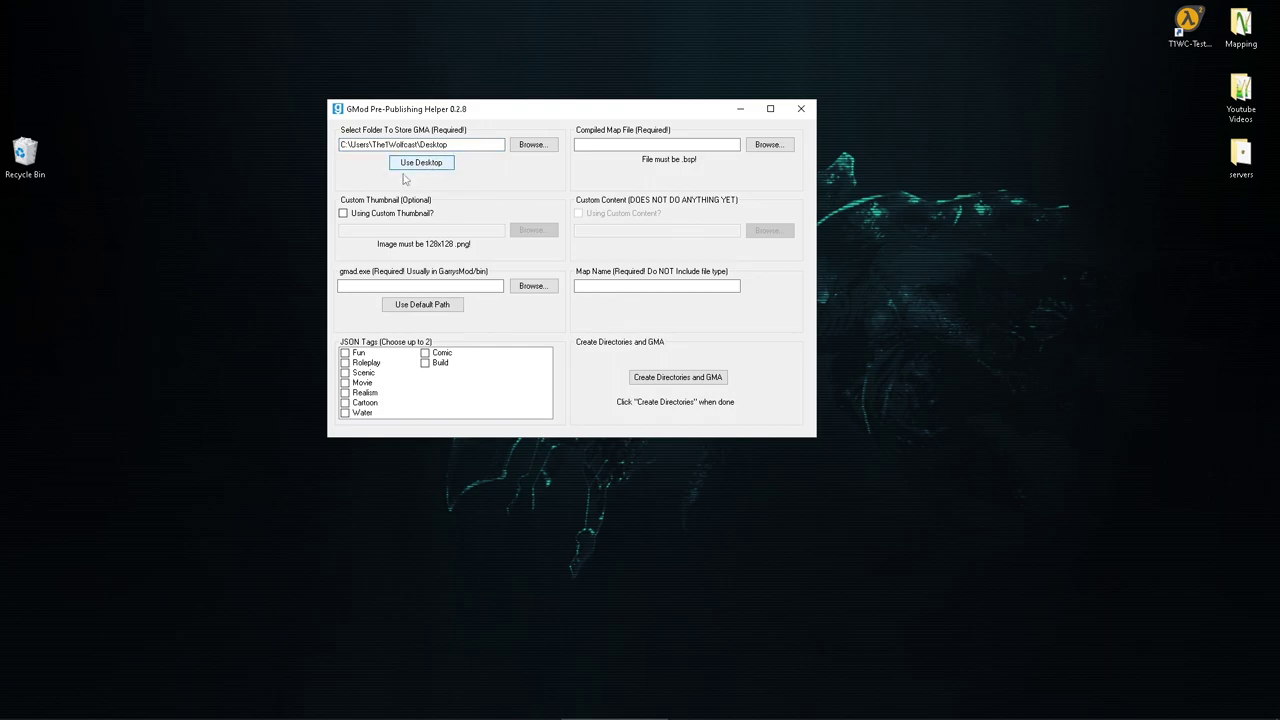
click(767, 145)
scroll(425, 244, up, 5)
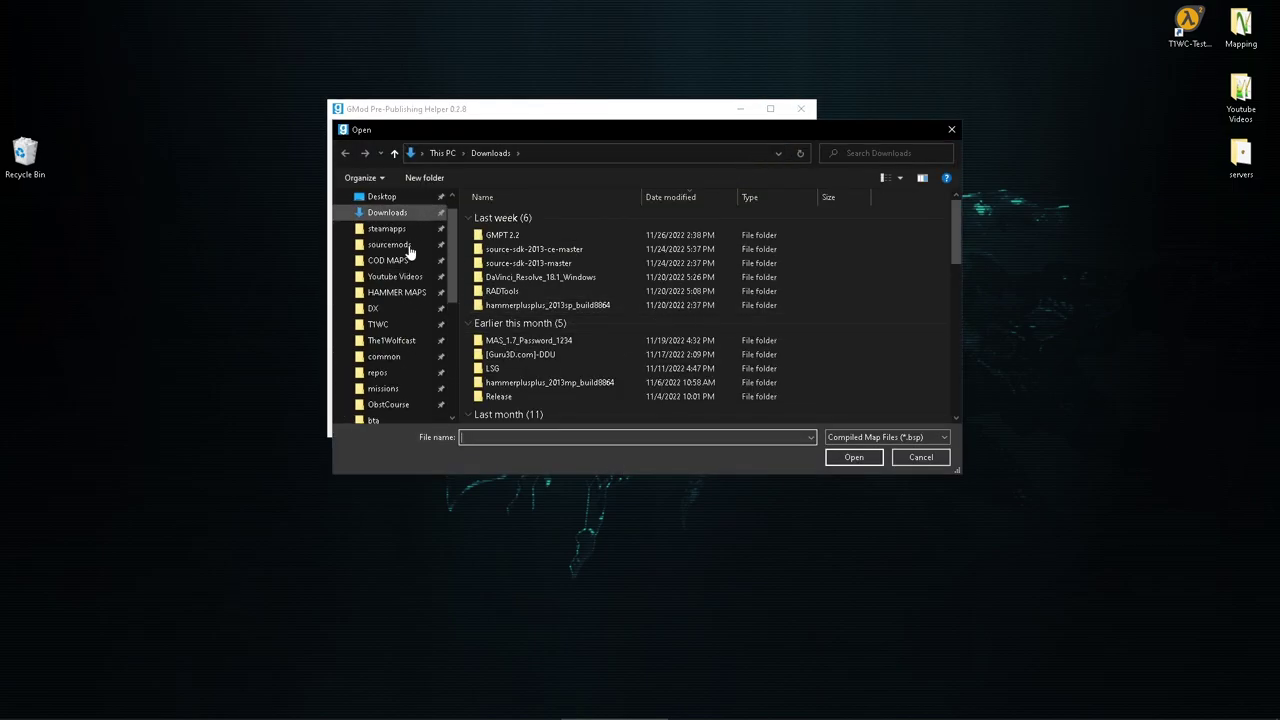
click(396, 319)
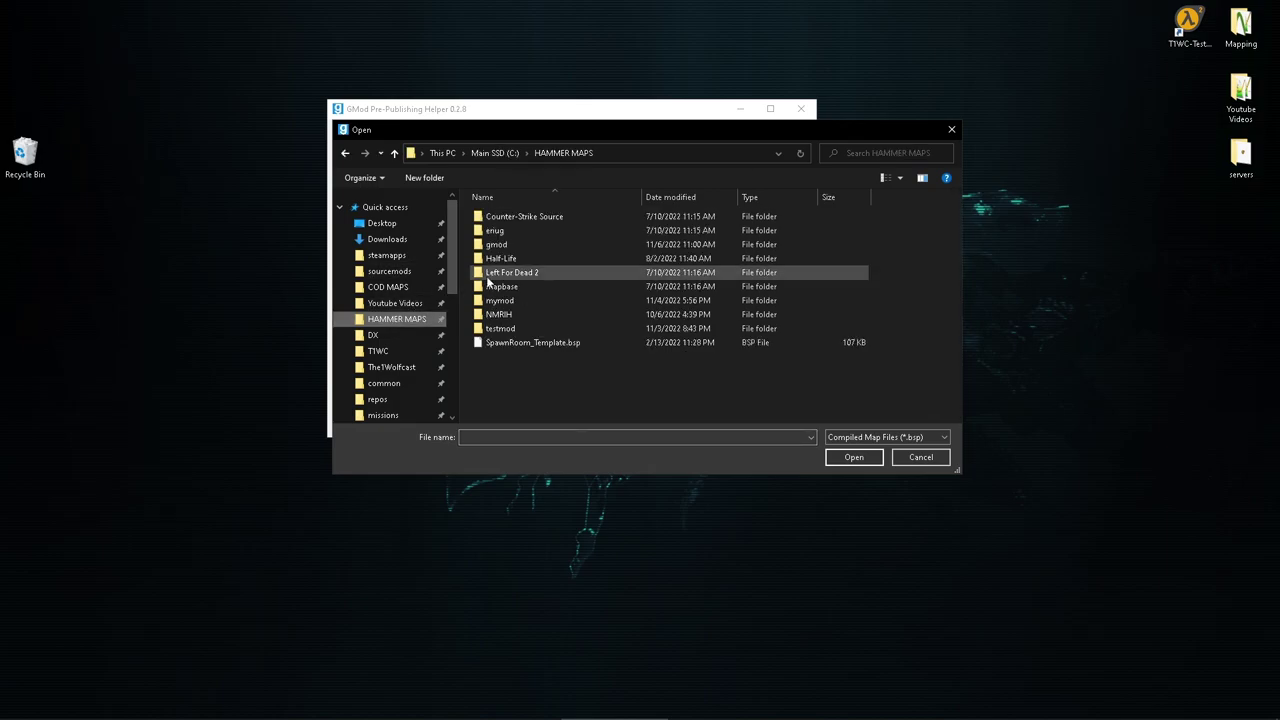
double_click(520, 342)
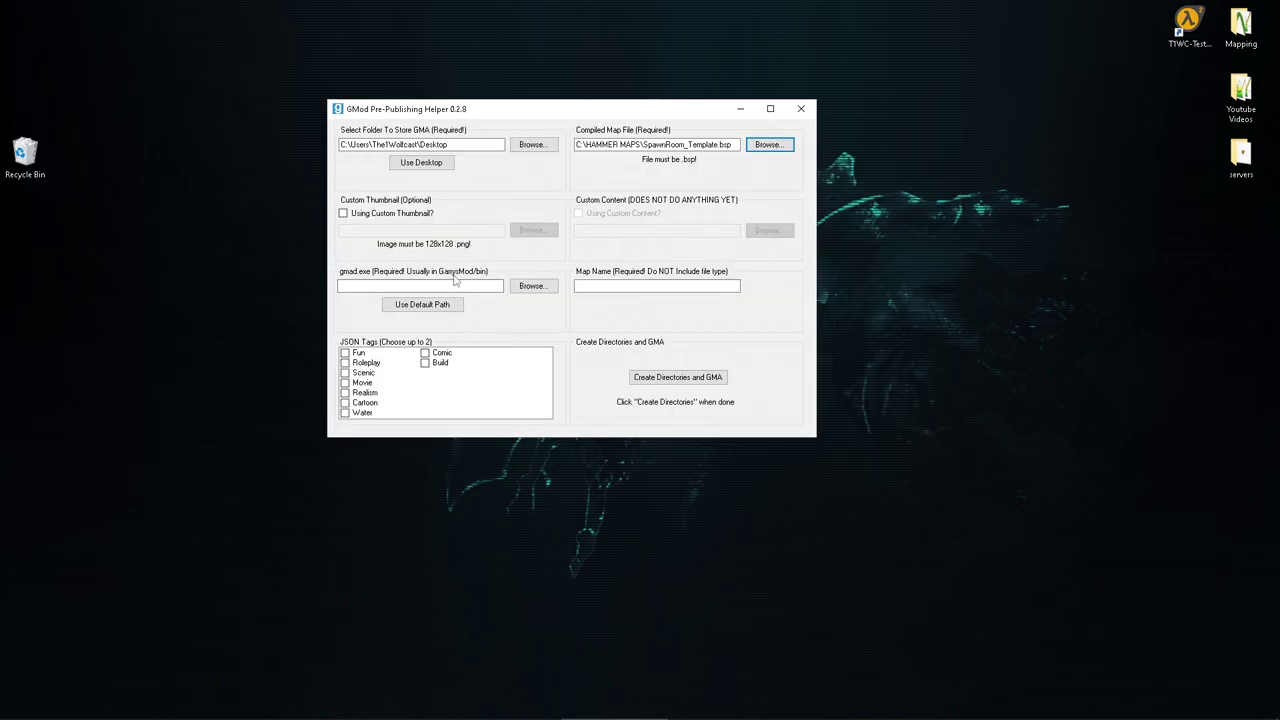
Enable the custom thumbnail and choose the 128x128 image eroigneroigneorginerogneoign.png from Downloads.
click(373, 214)
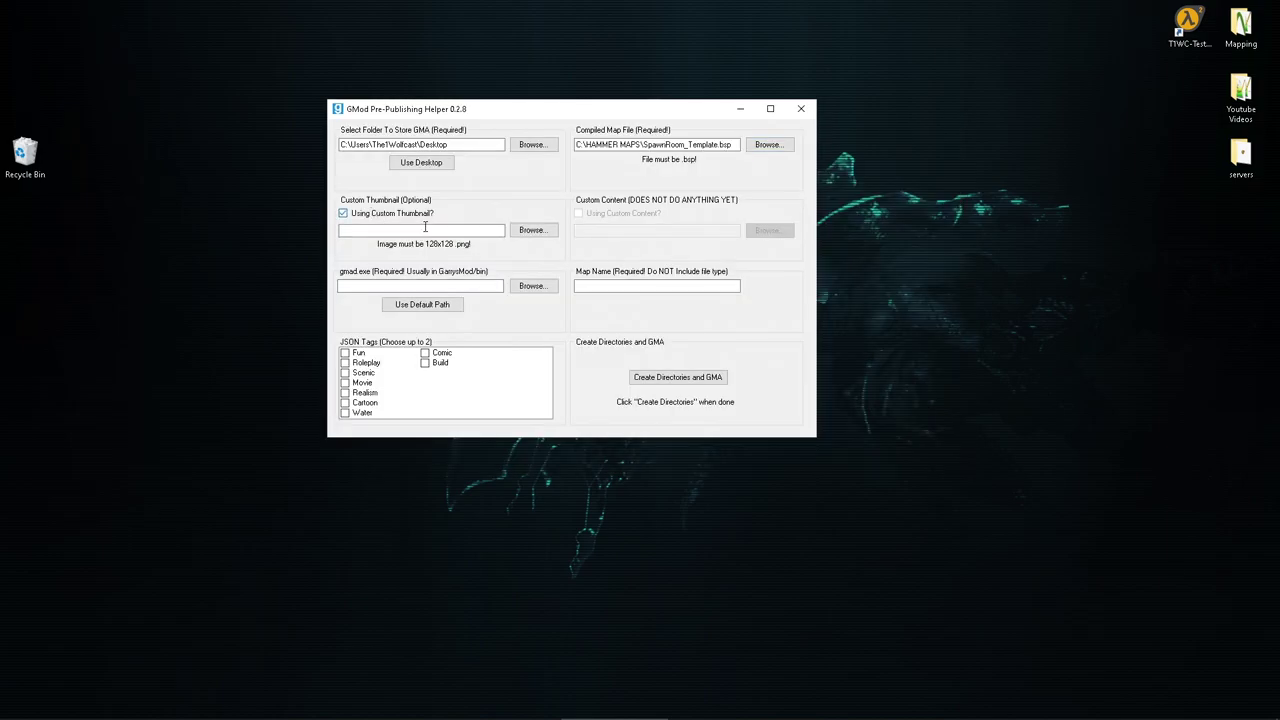
click(531, 230)
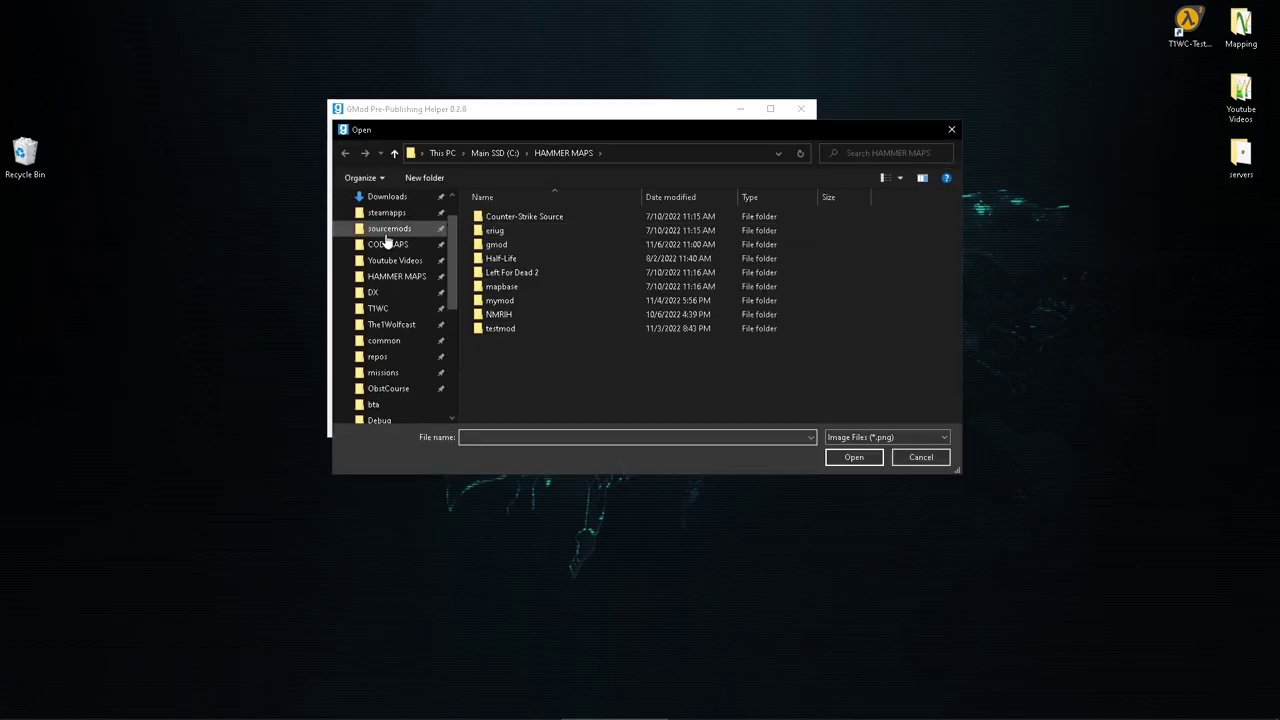
click(378, 225)
click(387, 239)
click(546, 236)
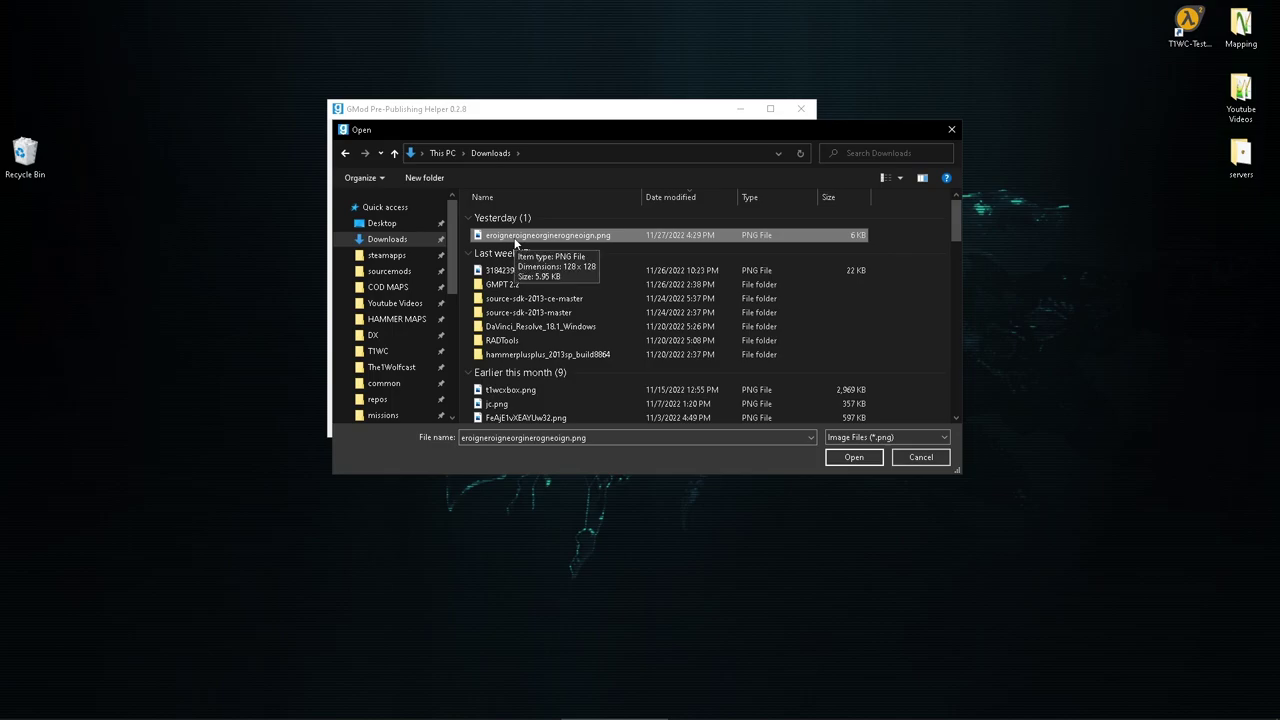
double_click(516, 240)
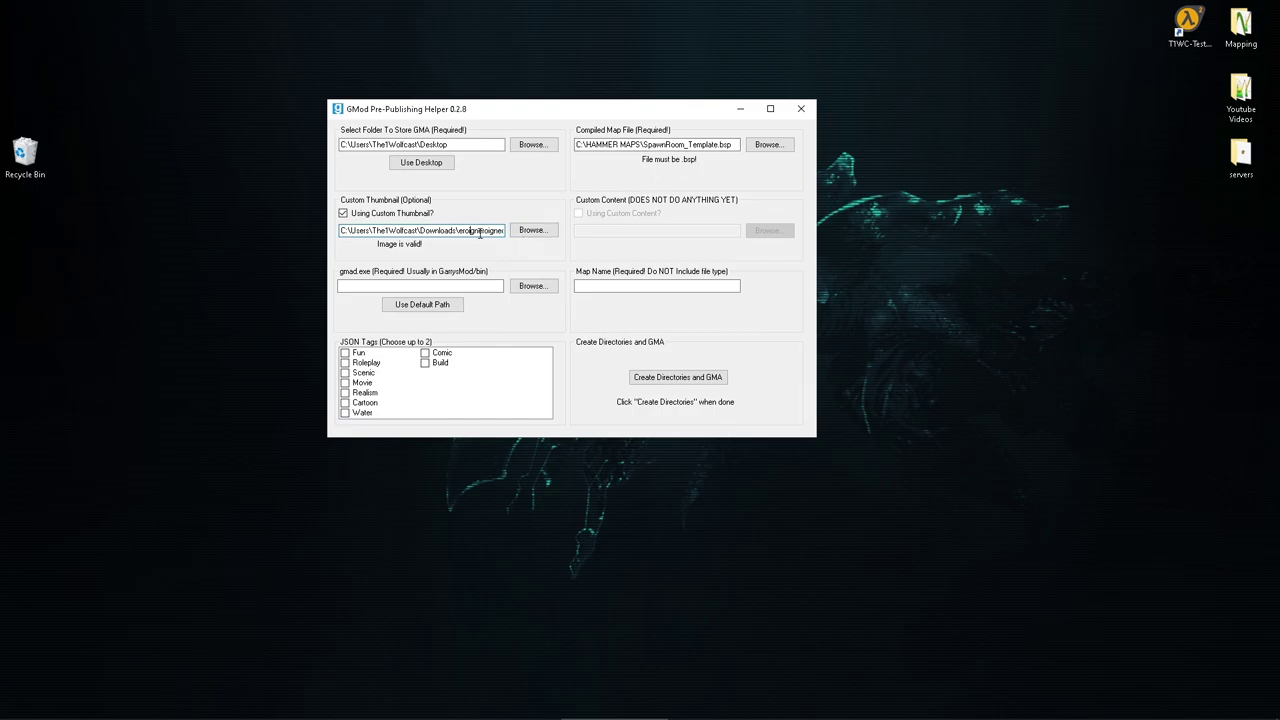
drag(480, 232, 551, 250)
click(472, 231)
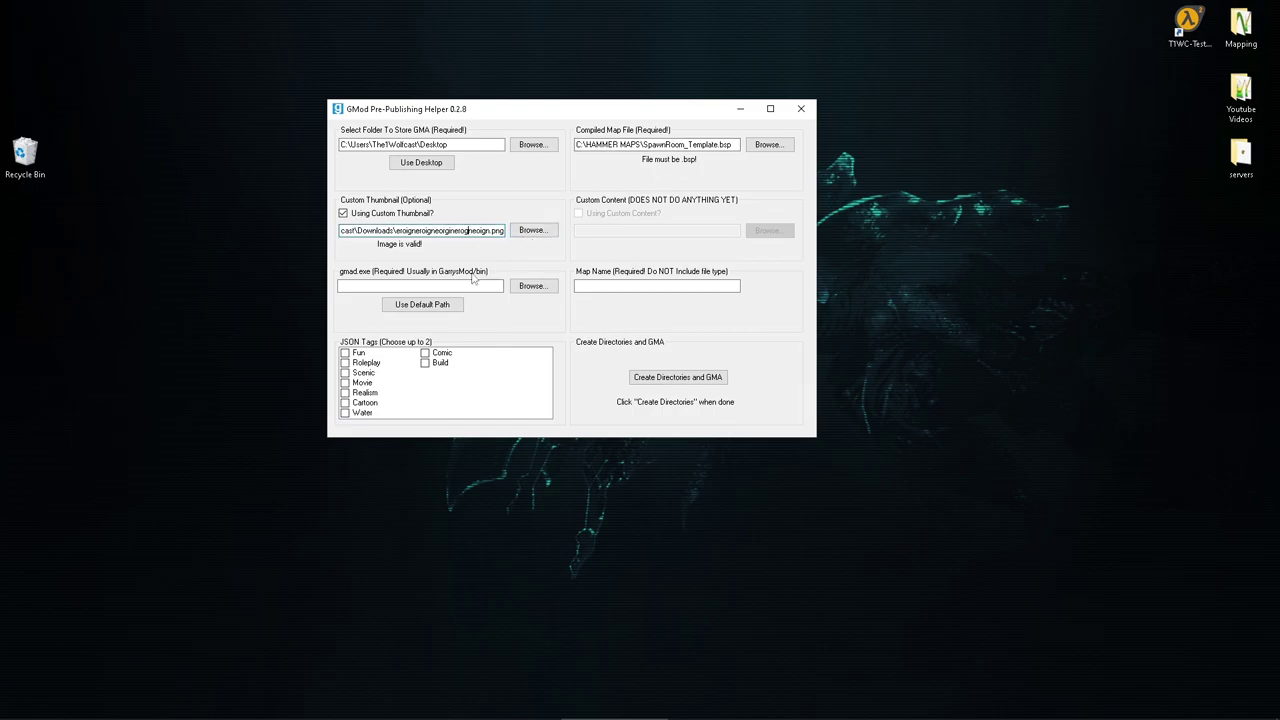
Enter GMPPHTestMap as the map name.
click(633, 286)
text(G)
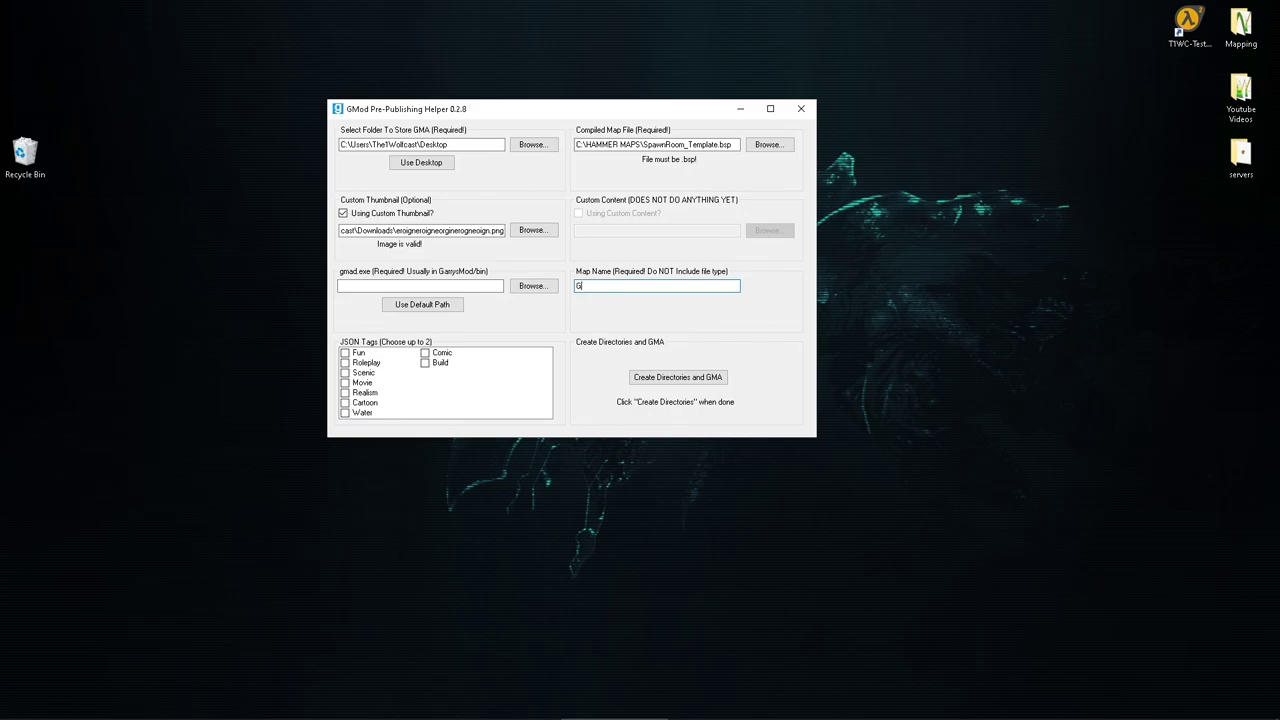
text(MPPHTestMap)
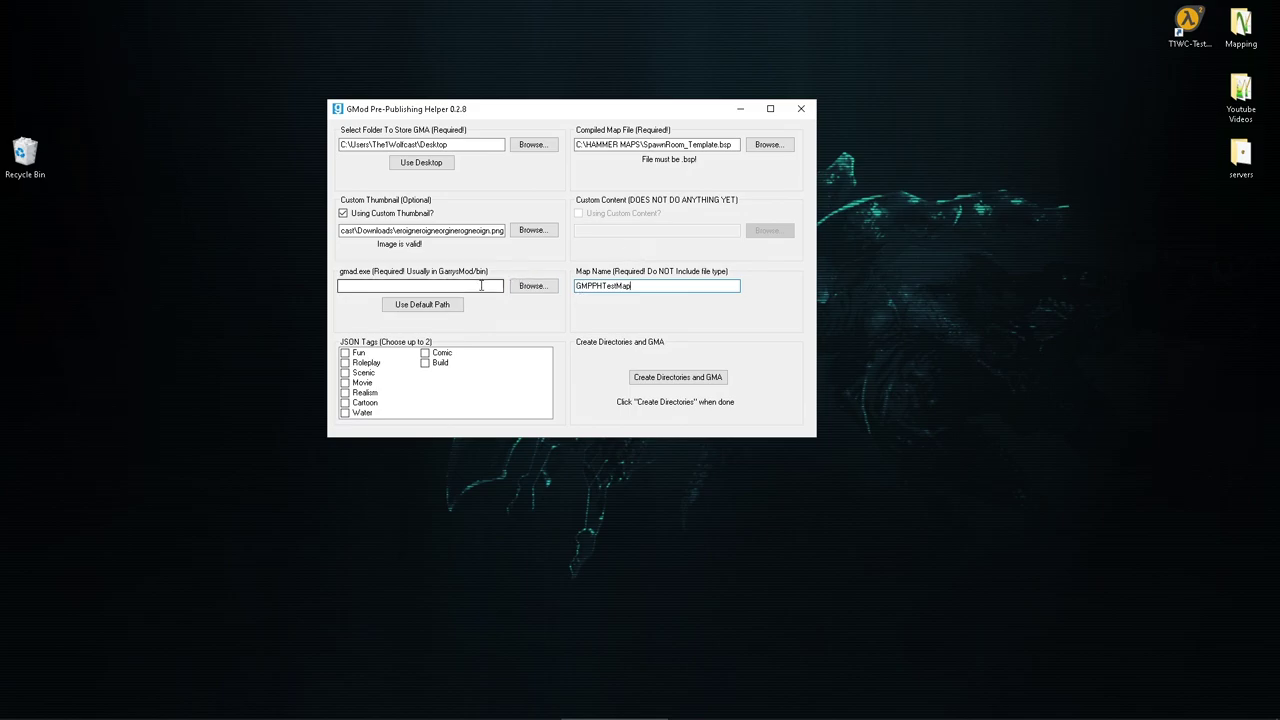
Try to select gmad.exe by browsing to the bin folder of GarrysMod under steamapps\common.
click(473, 284)
click(532, 286)
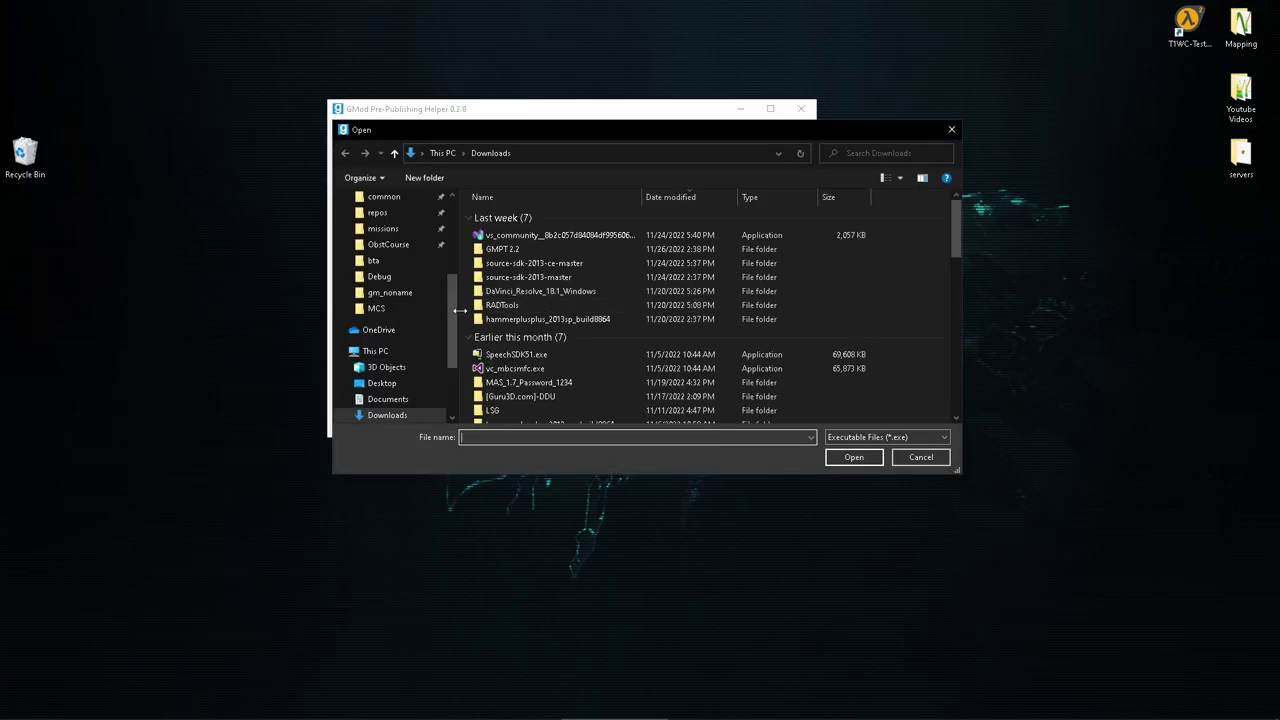
scroll(423, 277, up, 10)
click(400, 257)
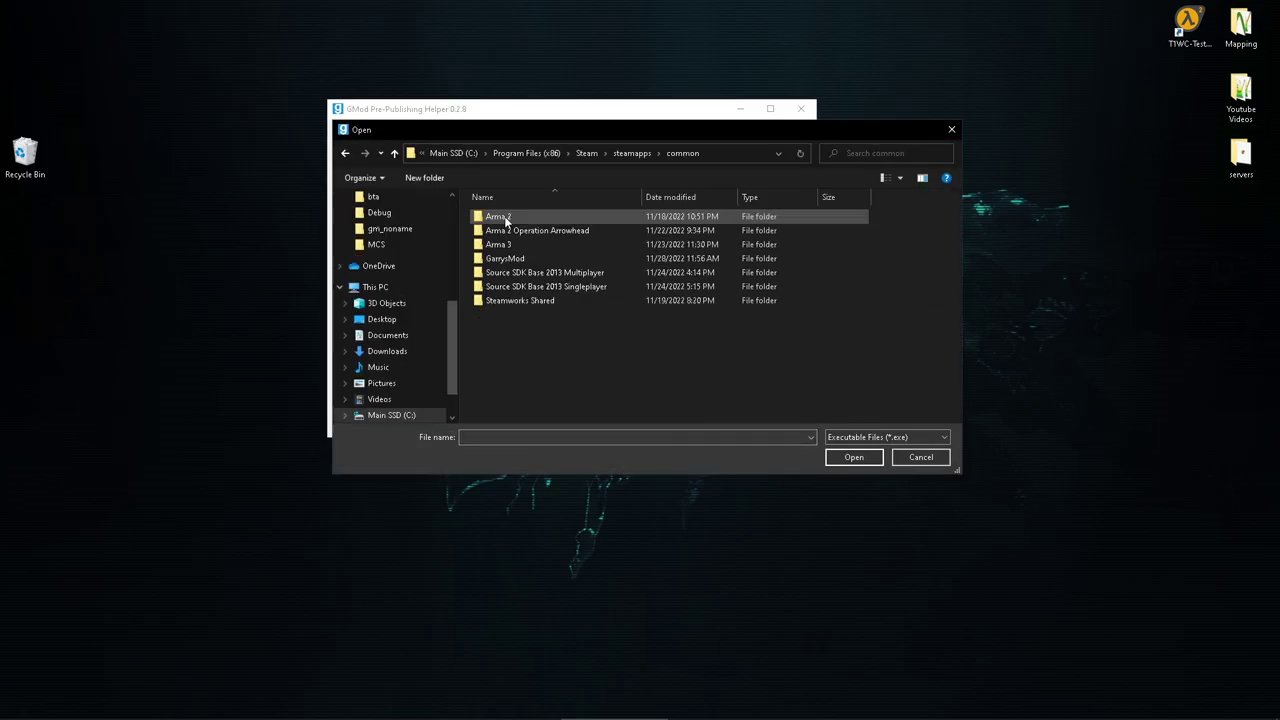
double_click(532, 258)
double_click(505, 216)
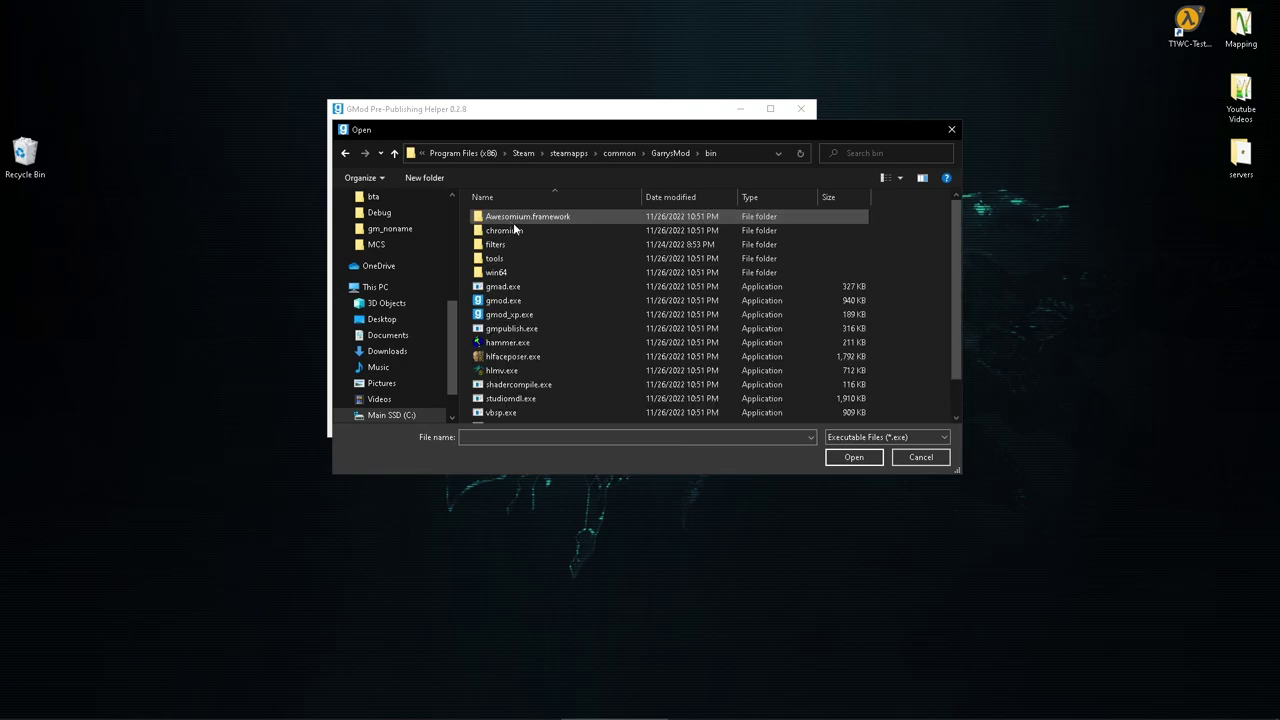
double_click(505, 287)
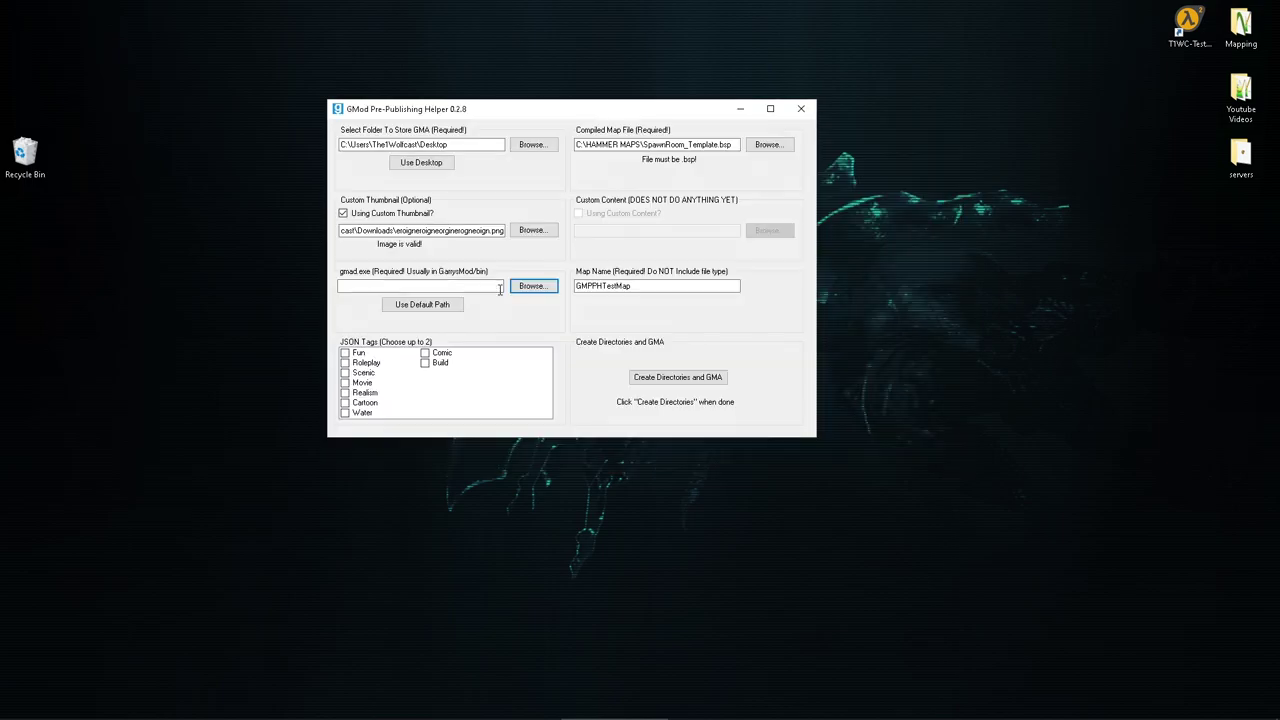
Set the gmad.exe location to the default path.
click(447, 305)
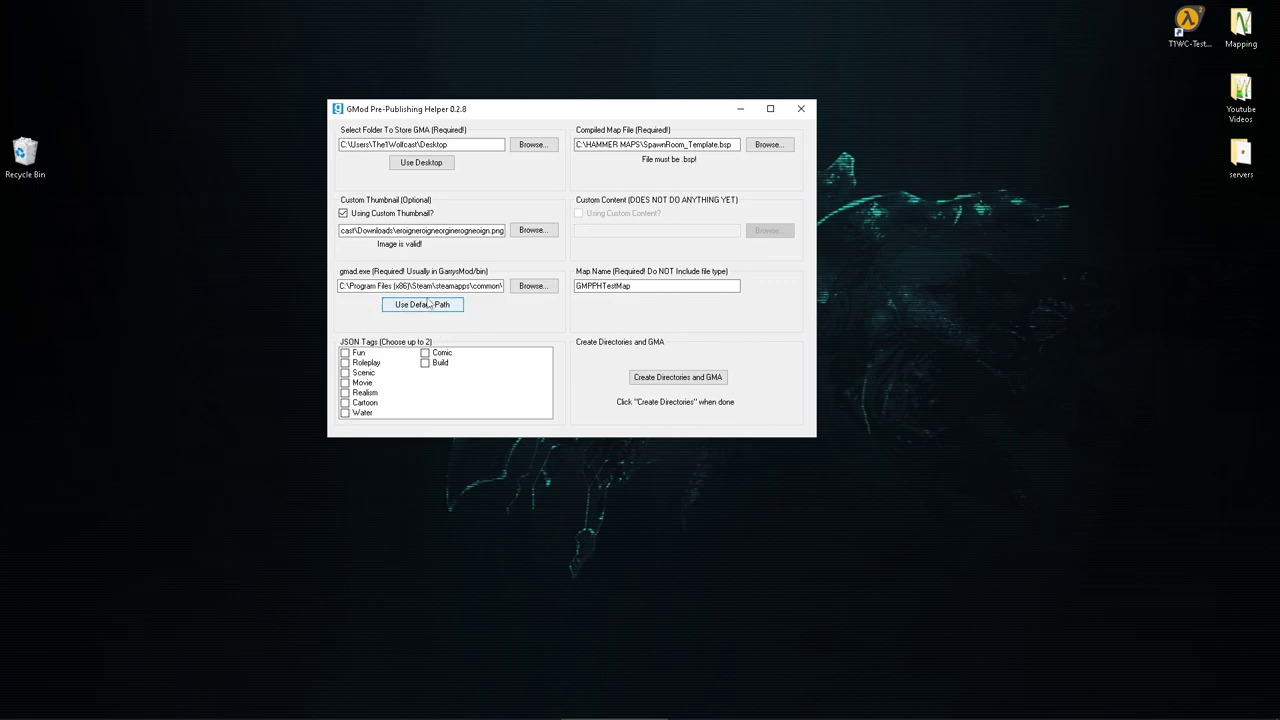
mouse_move(500, 286)
mouse_down()
mouse_move(414, 286)
mouse_move(490, 286)
mouse_move(468, 286)
mouse_move(512, 305)
mouse_up()
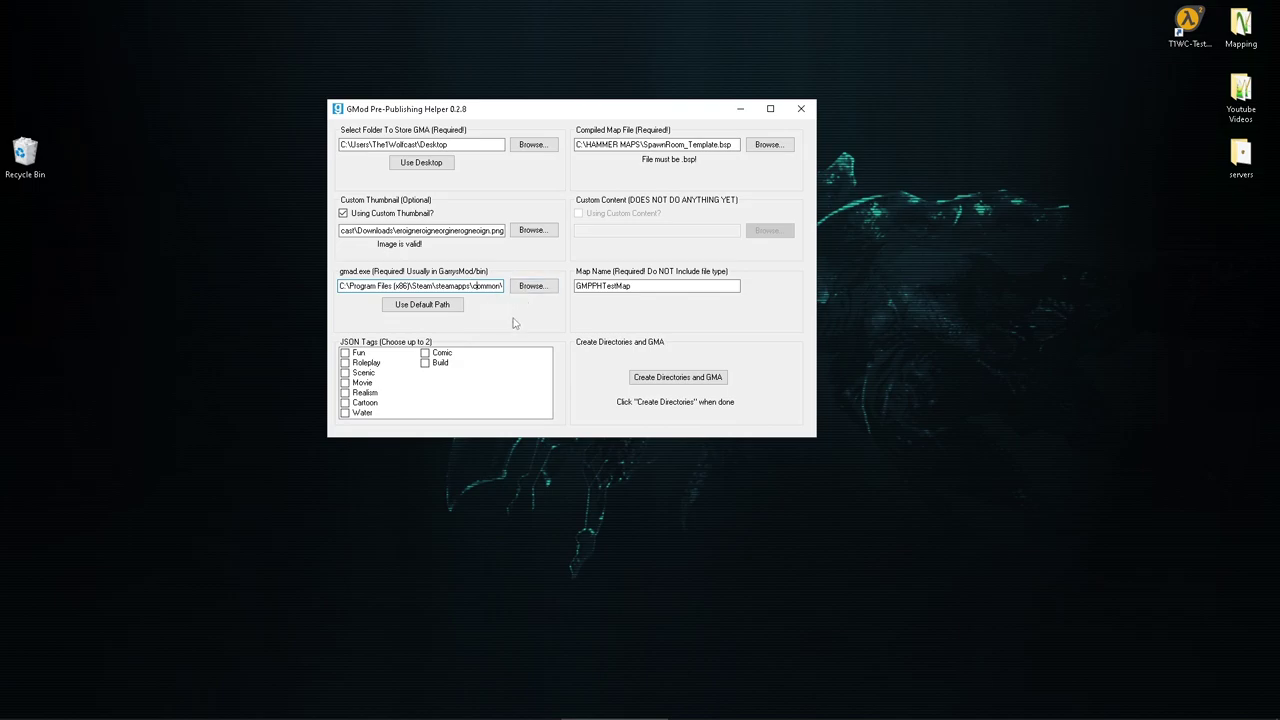
Choose Fun and Realism as the two JSON tags.
click(345, 356)
click(355, 394)
click(345, 353)
click(345, 394)
click(360, 354)
click(382, 393)
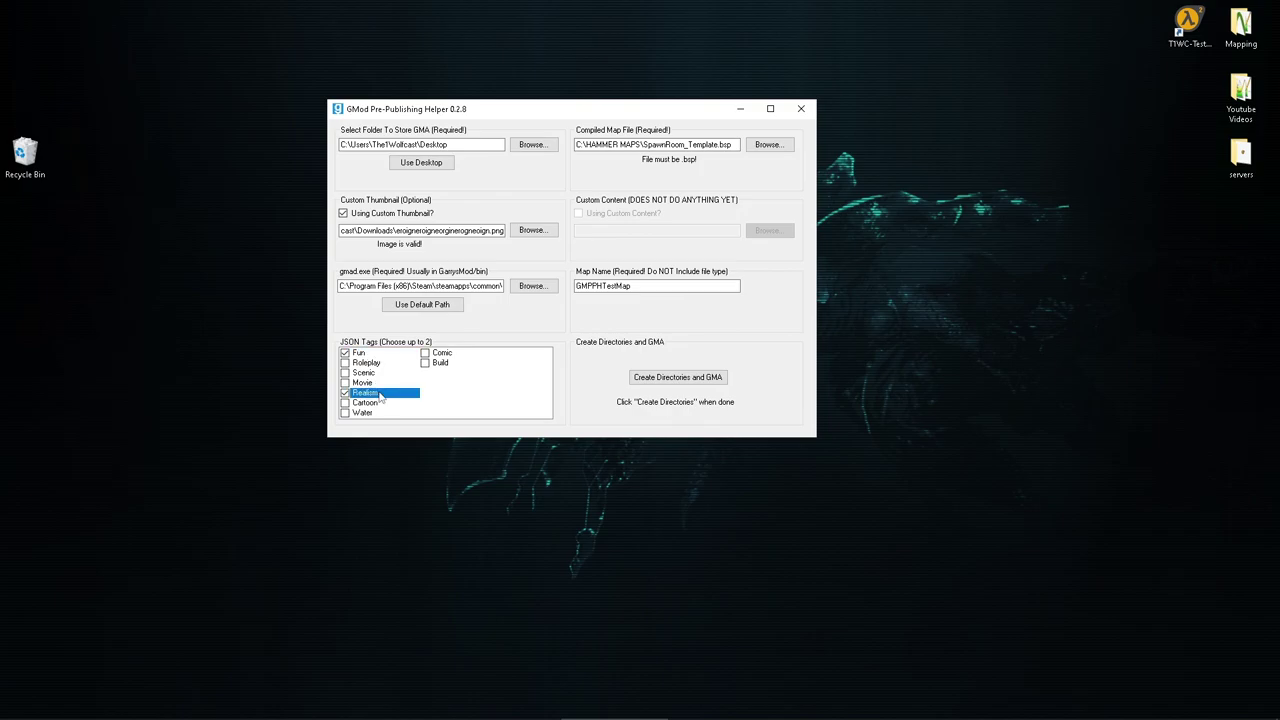
click(362, 354)
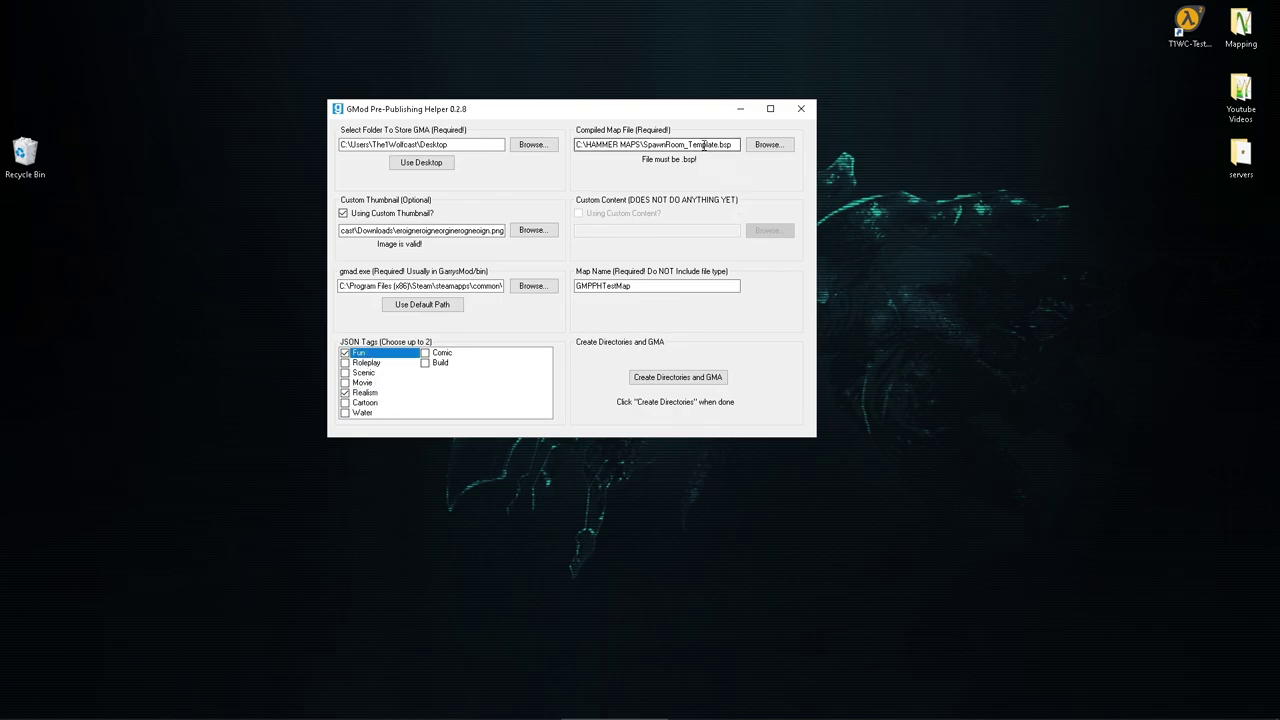
Check the map name against the compiled map file and create the directories and GMA for GMPPHTestMap.
click(657, 288)
click(728, 143)
double_click(728, 143)
click(728, 143)
click(677, 288)
click(679, 283)
click(700, 388)
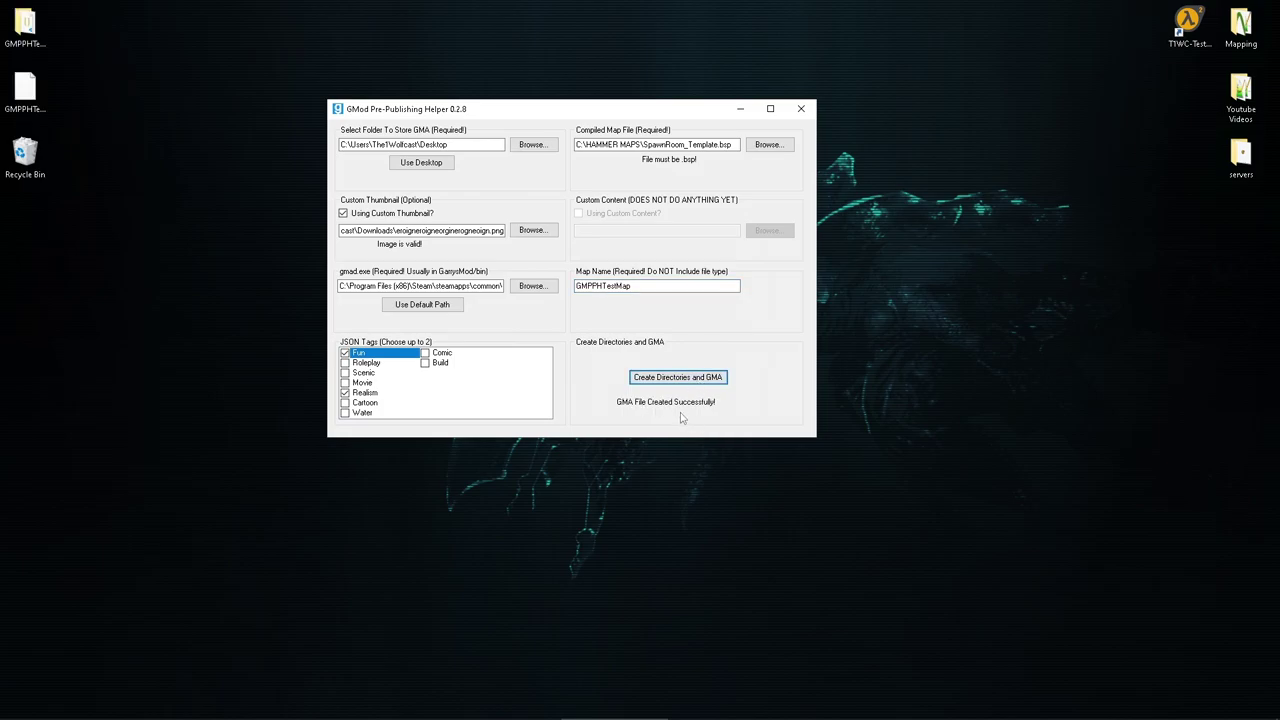
Try to create the directories and GMA with the storage folder cleared, and set the folder back to the desktop.
double_click(499, 148)
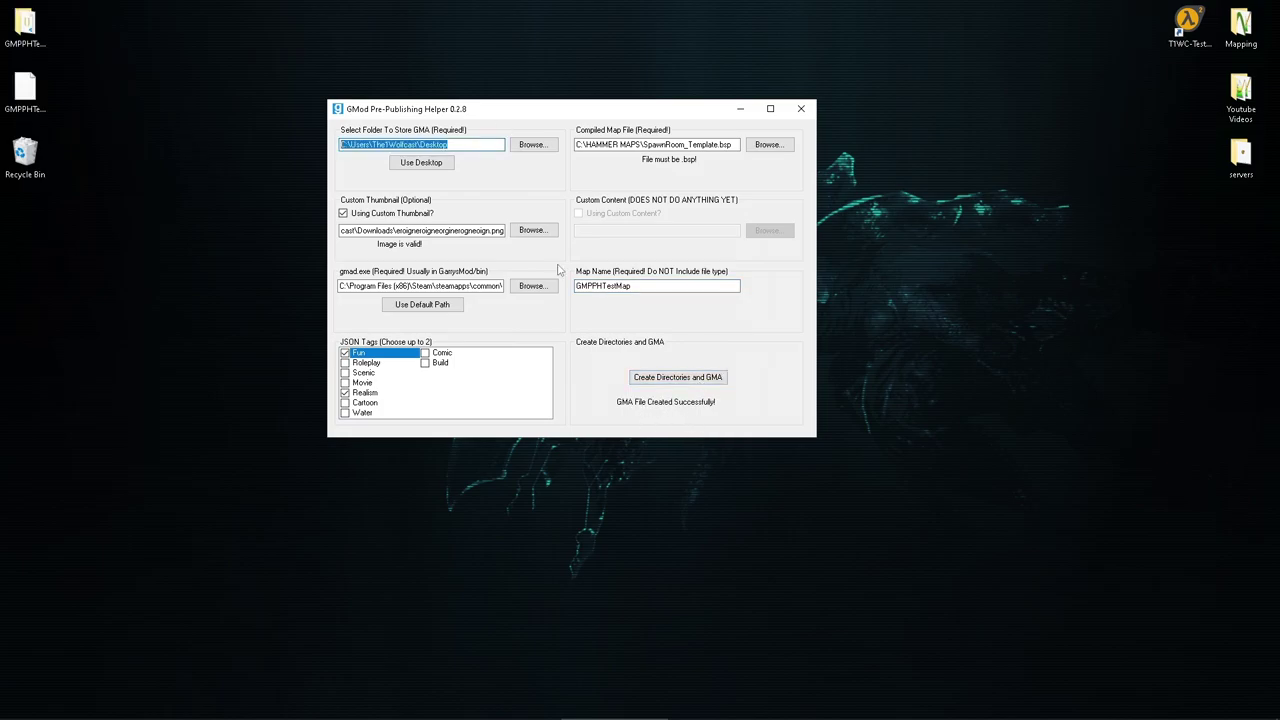
key(BackSpace)
click(661, 387)
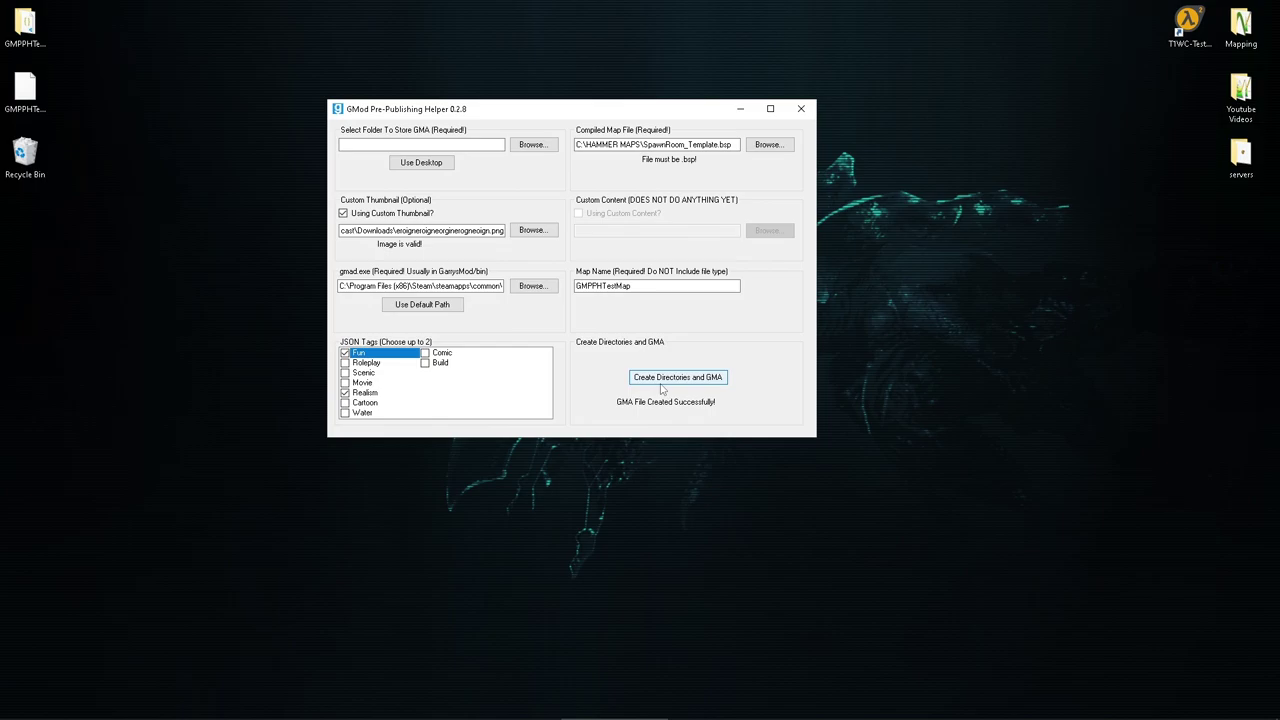
click(624, 145)
click(421, 162)
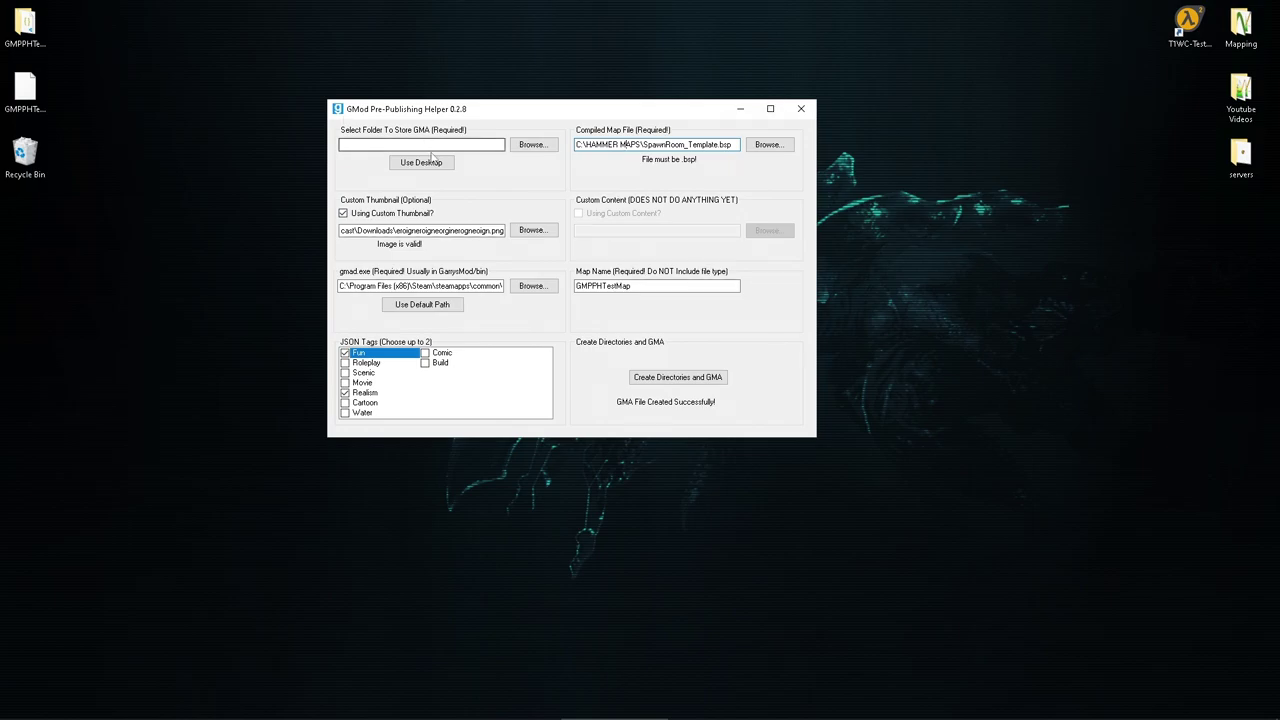
Clear the map name and create the directories and GMA without one.
double_click(678, 286)
key(BackSpace)
click(700, 377)
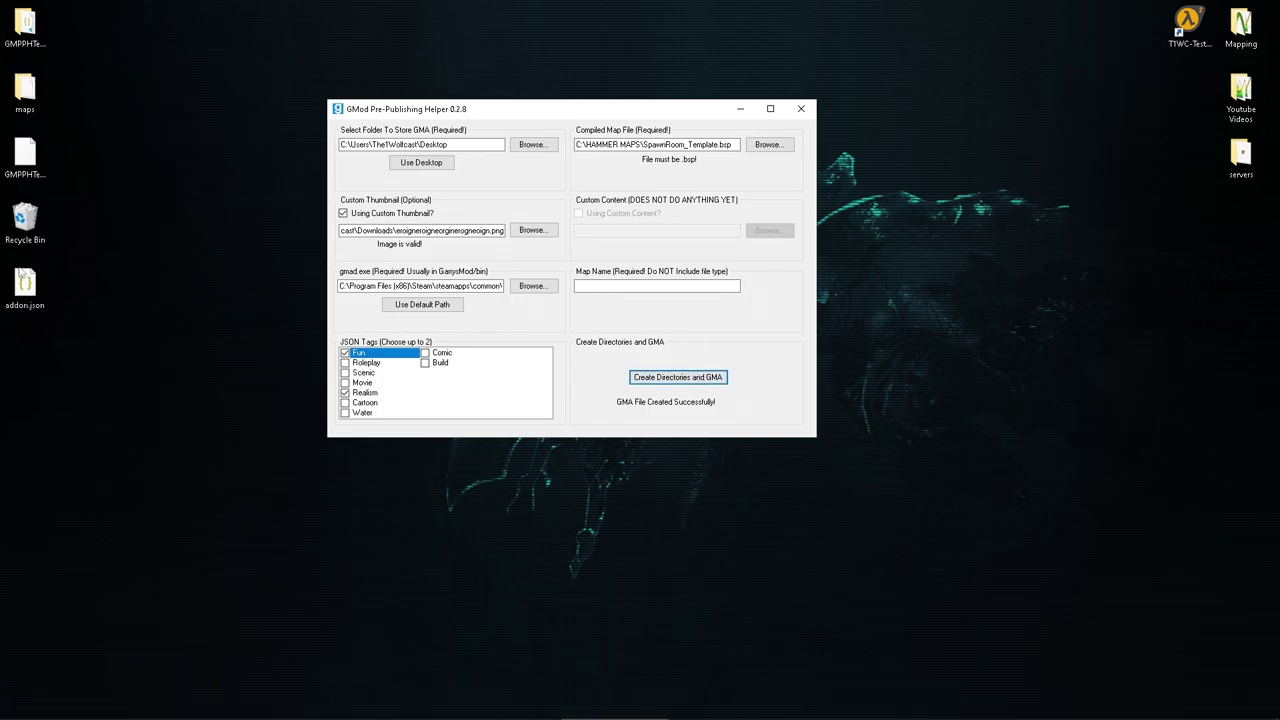
Permanently delete addon.json and the maps folder from the desktop, and move the GMPPHTestMap file and Recycle Bin icons up to close the gaps.
click(25, 288)
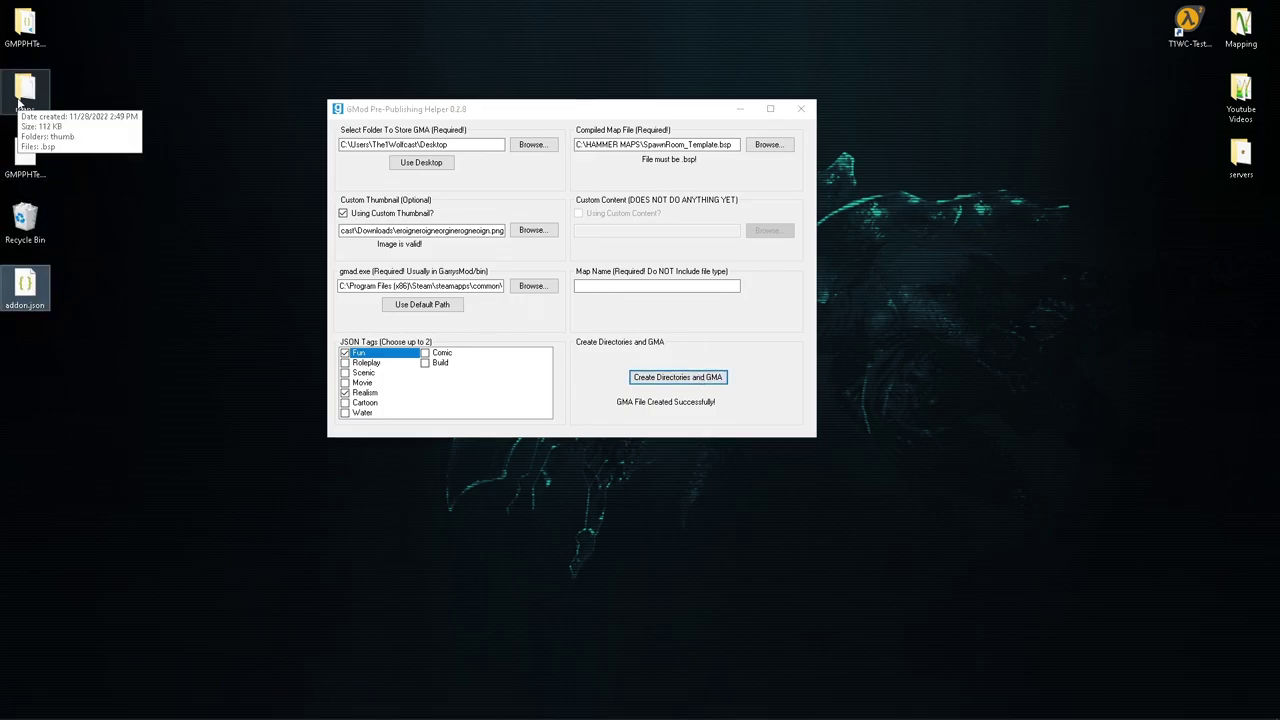
ctrl+click(22, 95)
key(shift+Delete)
key(Return)
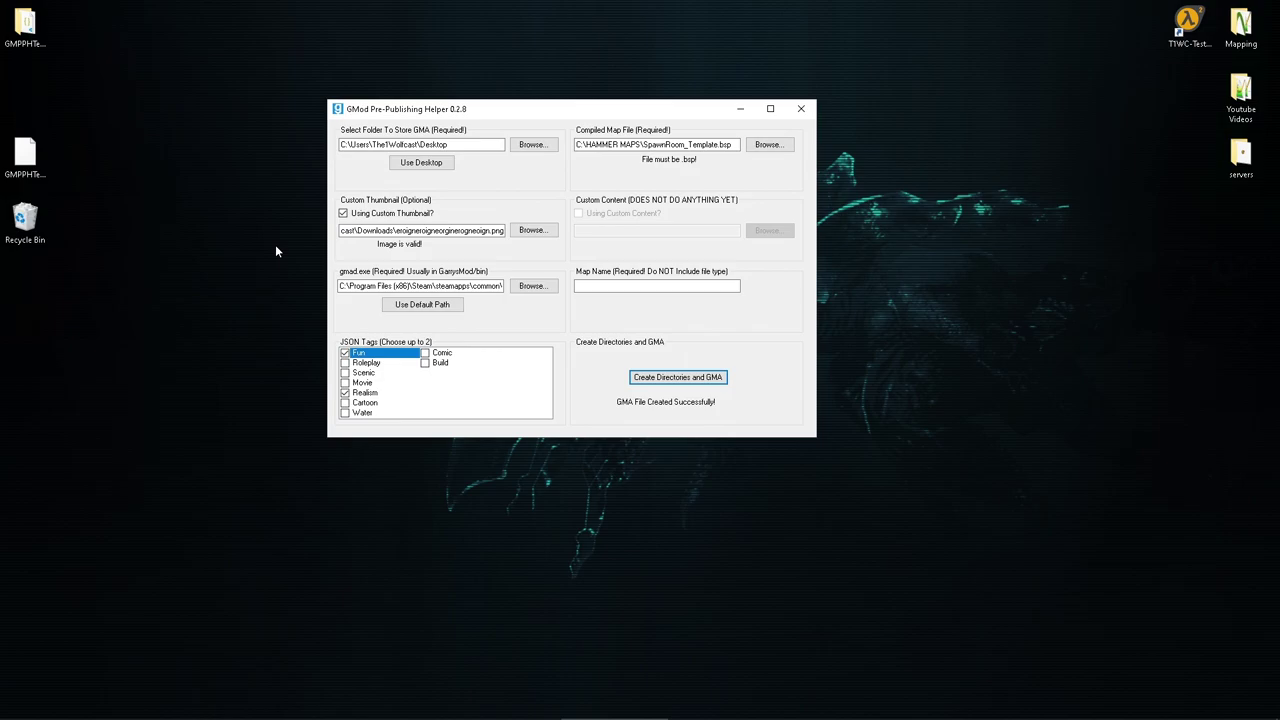
drag(25, 158, 25, 95)
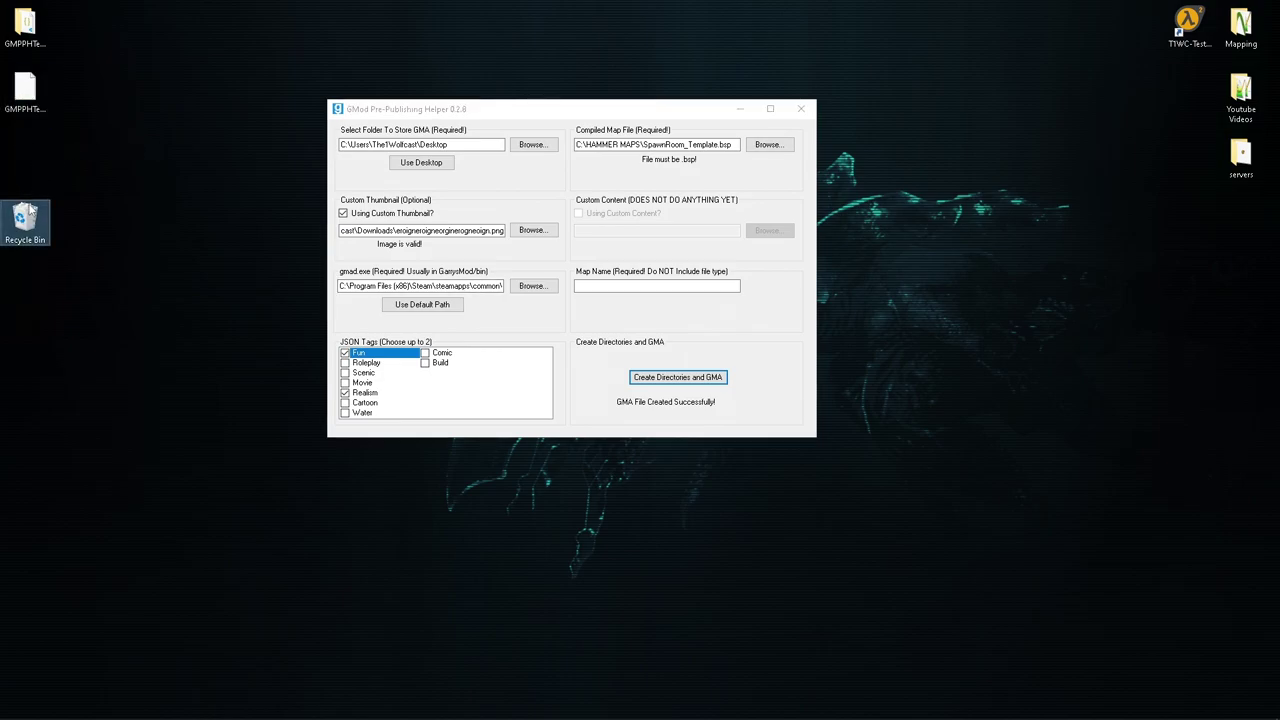
drag(25, 222, 25, 152)
Minimize the helper window and open addon.json from the GMPPHTestMap folder on the desktop.
click(612, 287)
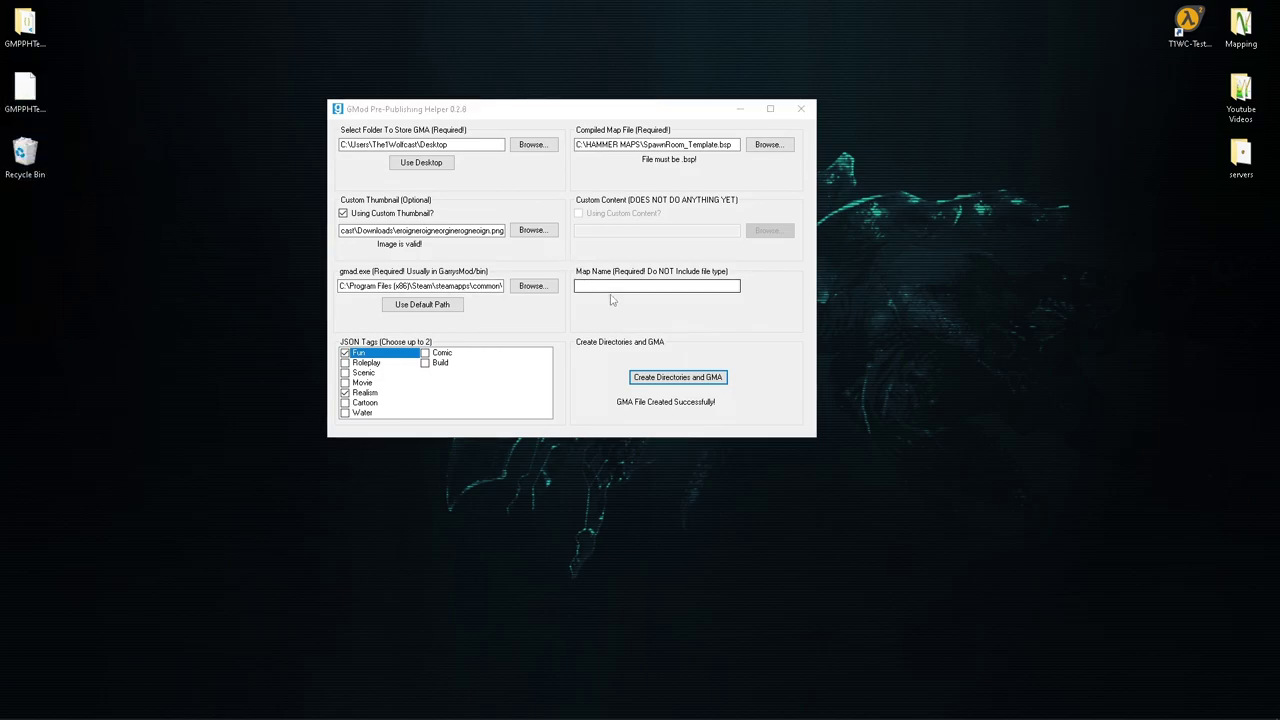
click(612, 290)
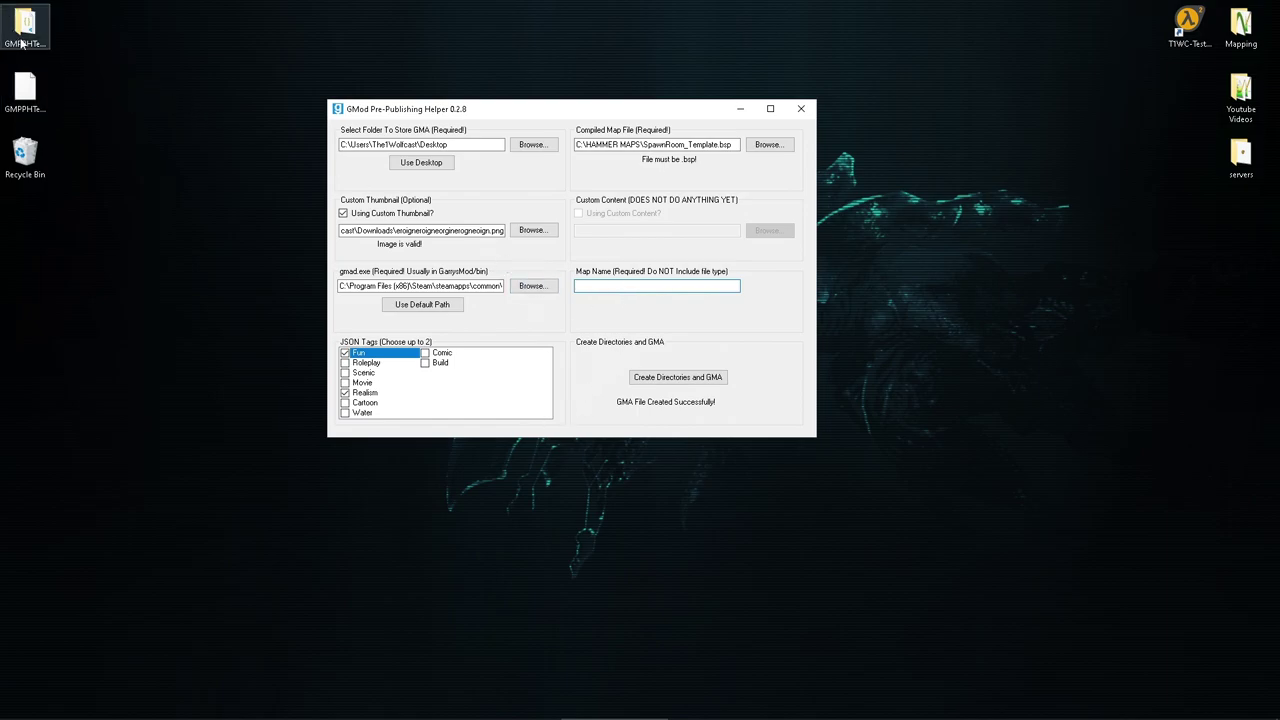
click(25, 92)
click(740, 108)
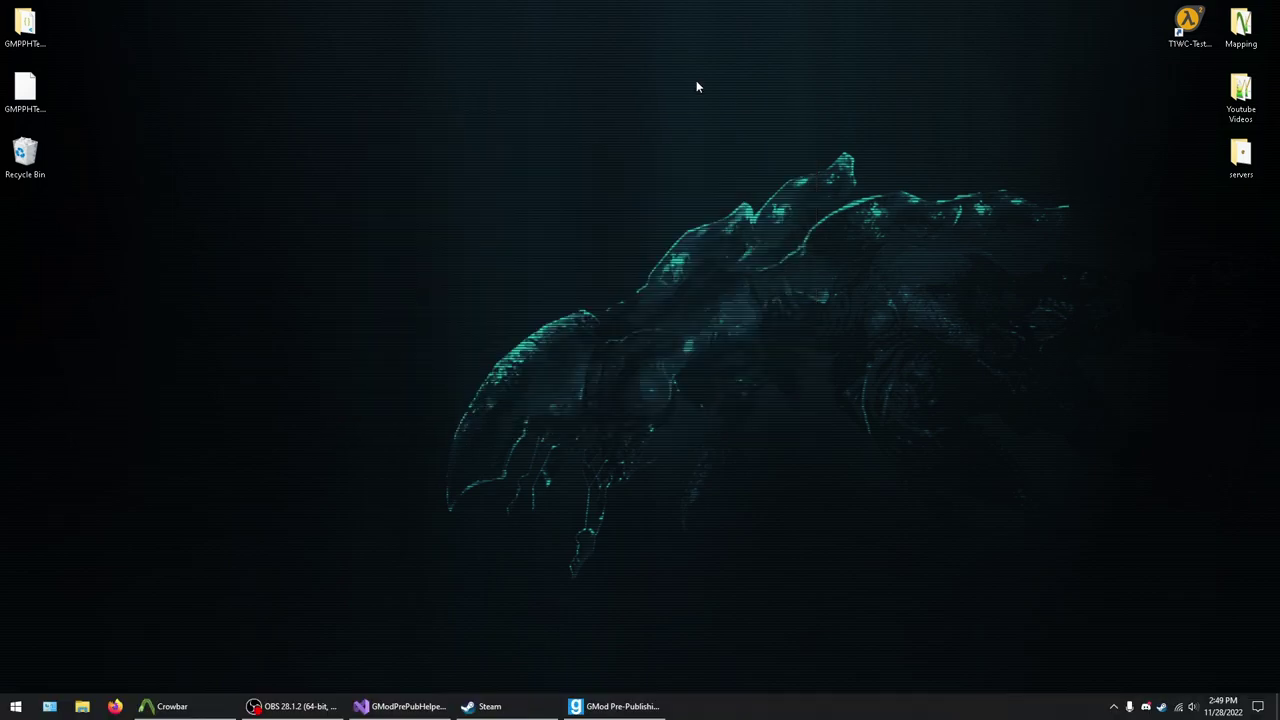
double_click(25, 25)
right_click(213, 164)
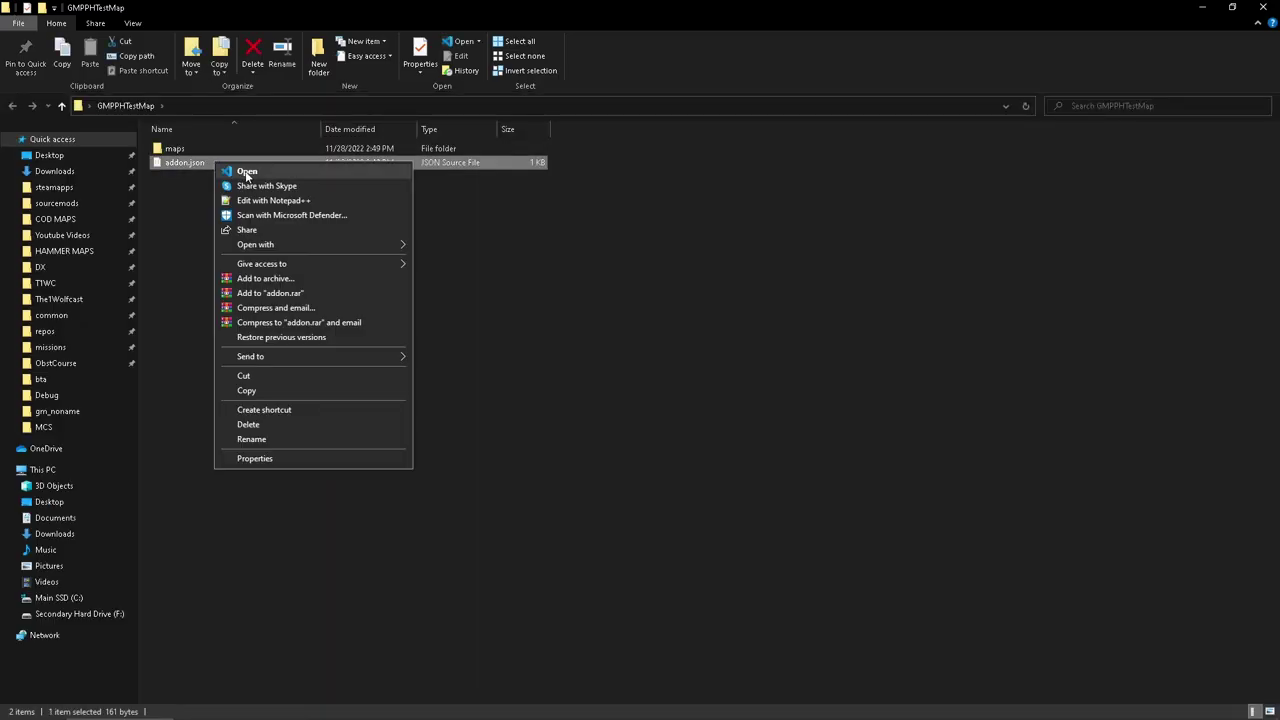
click(246, 171)
Examine the title, type, tags and ignore entries in addon.json.
drag(84, 233, 84, 94)
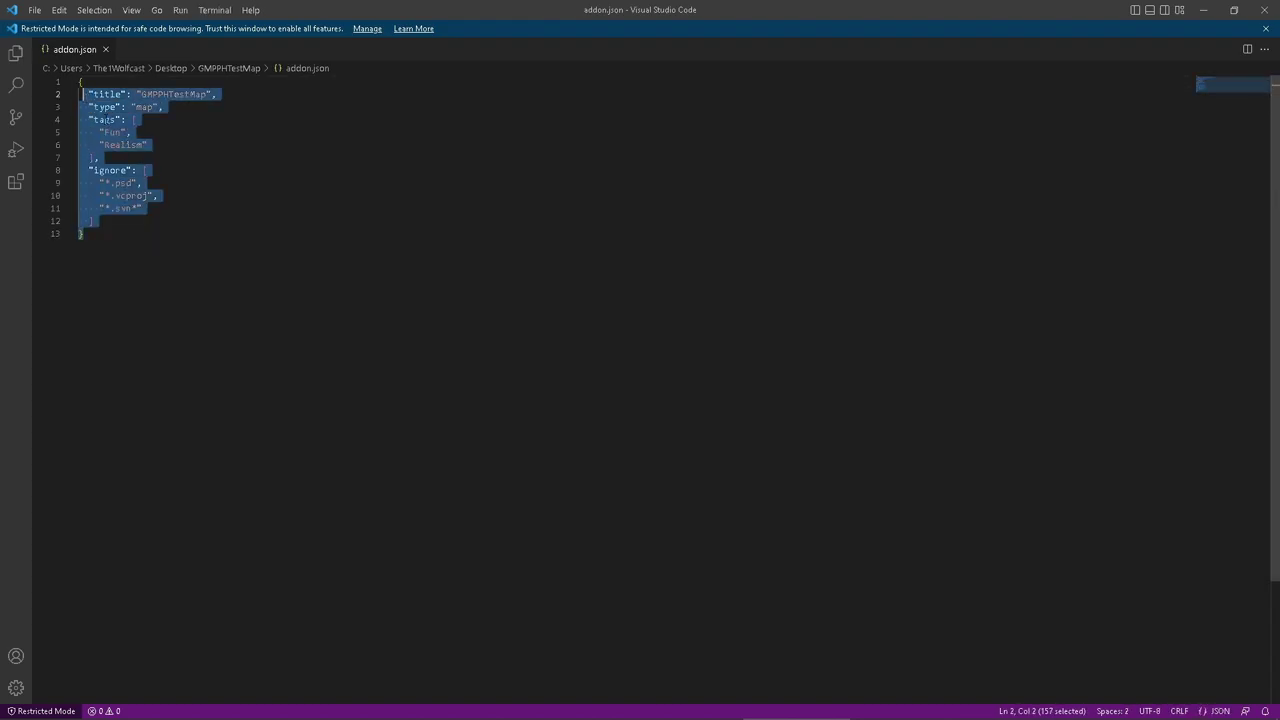
click(147, 145)
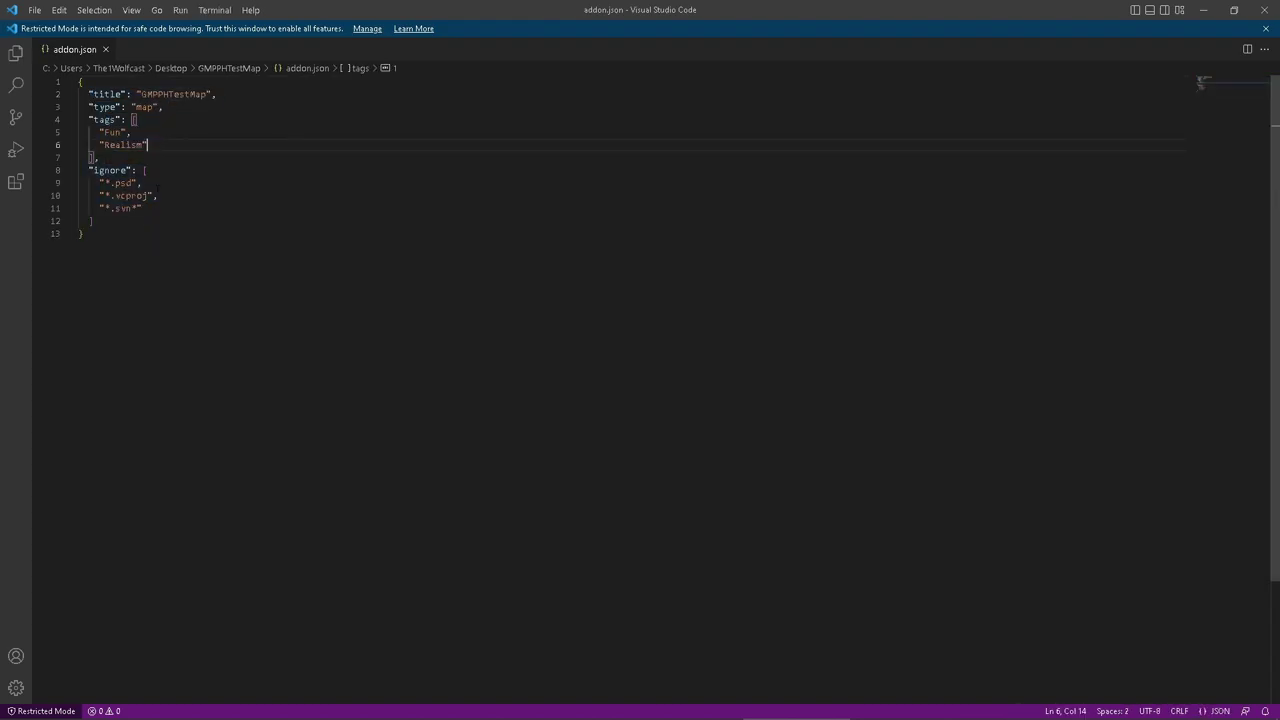
drag(146, 218, 82, 170)
click(146, 220)
drag(146, 220, 155, 181)
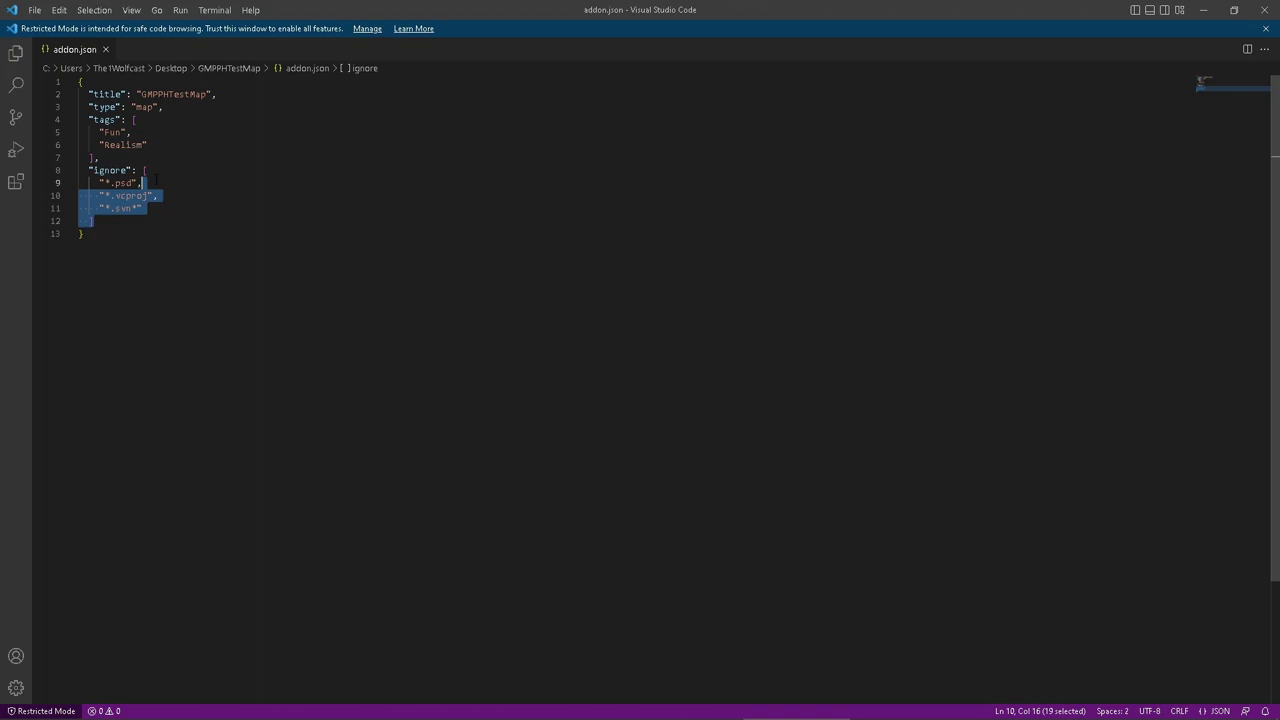
click(177, 216)
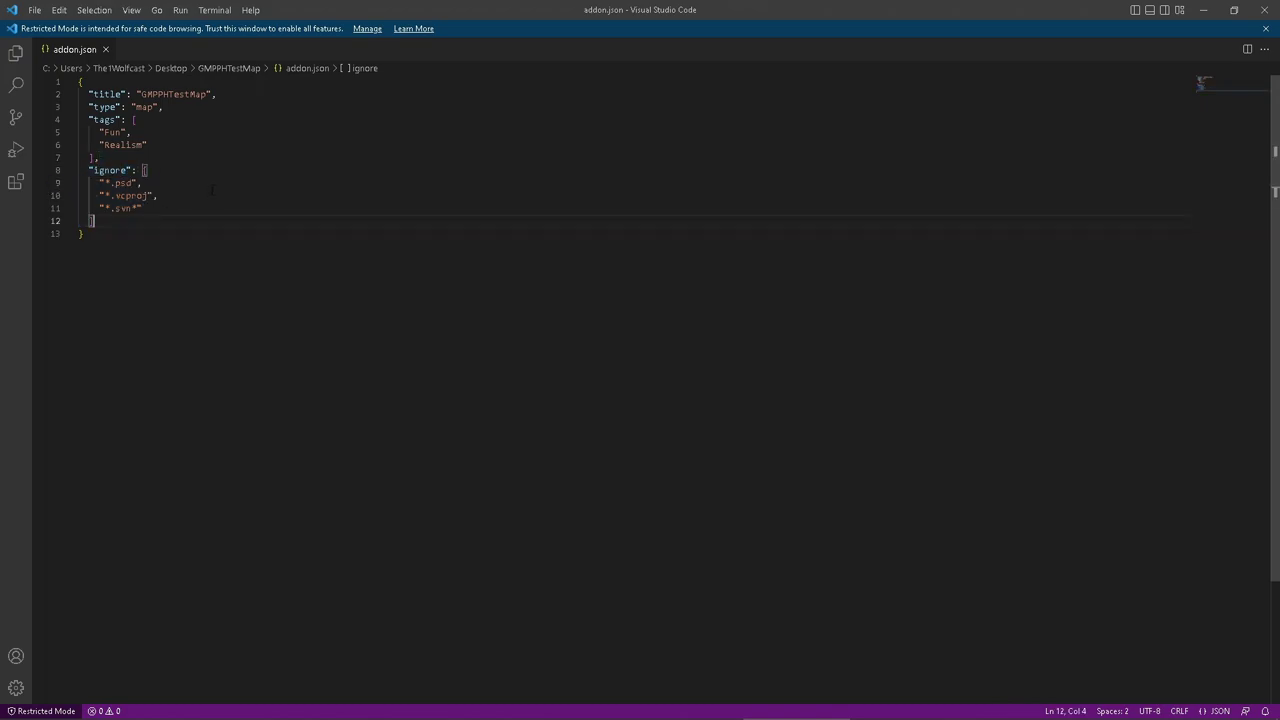
click(131, 208)
text(*)
key(ctrl+End)
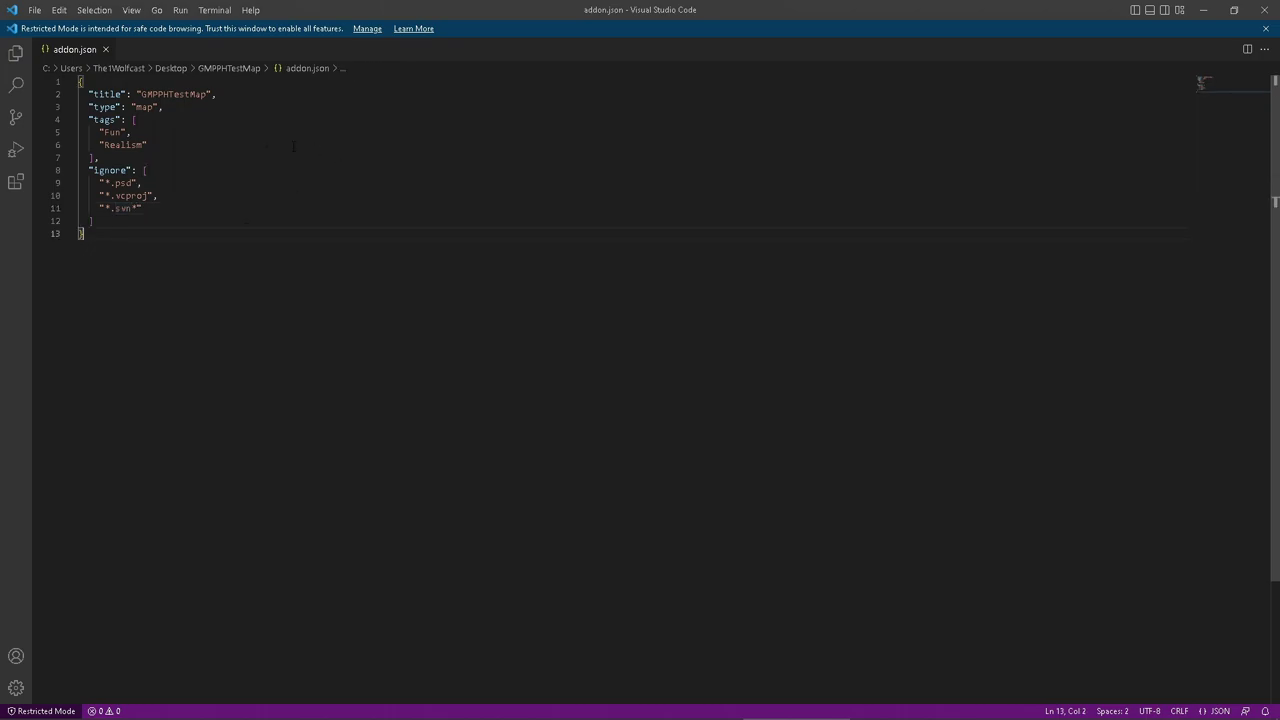
click(163, 107)
double_click(206, 94)
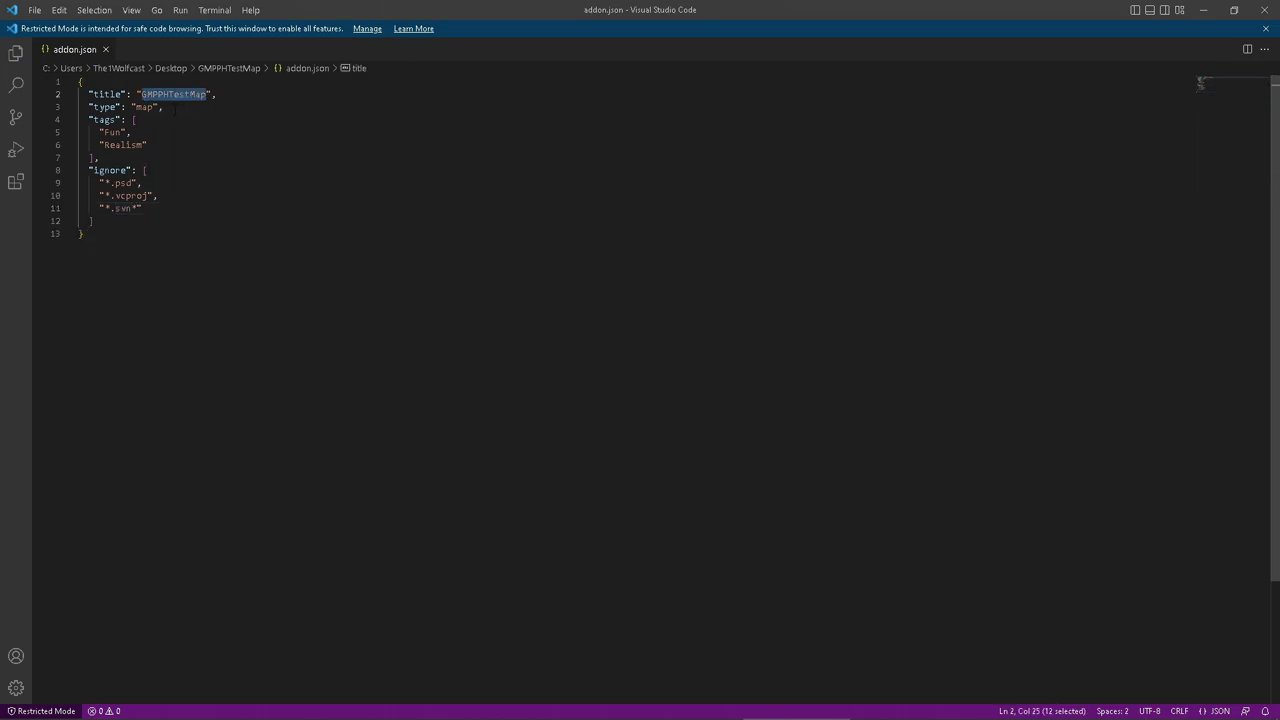
click(175, 109)
double_click(146, 107)
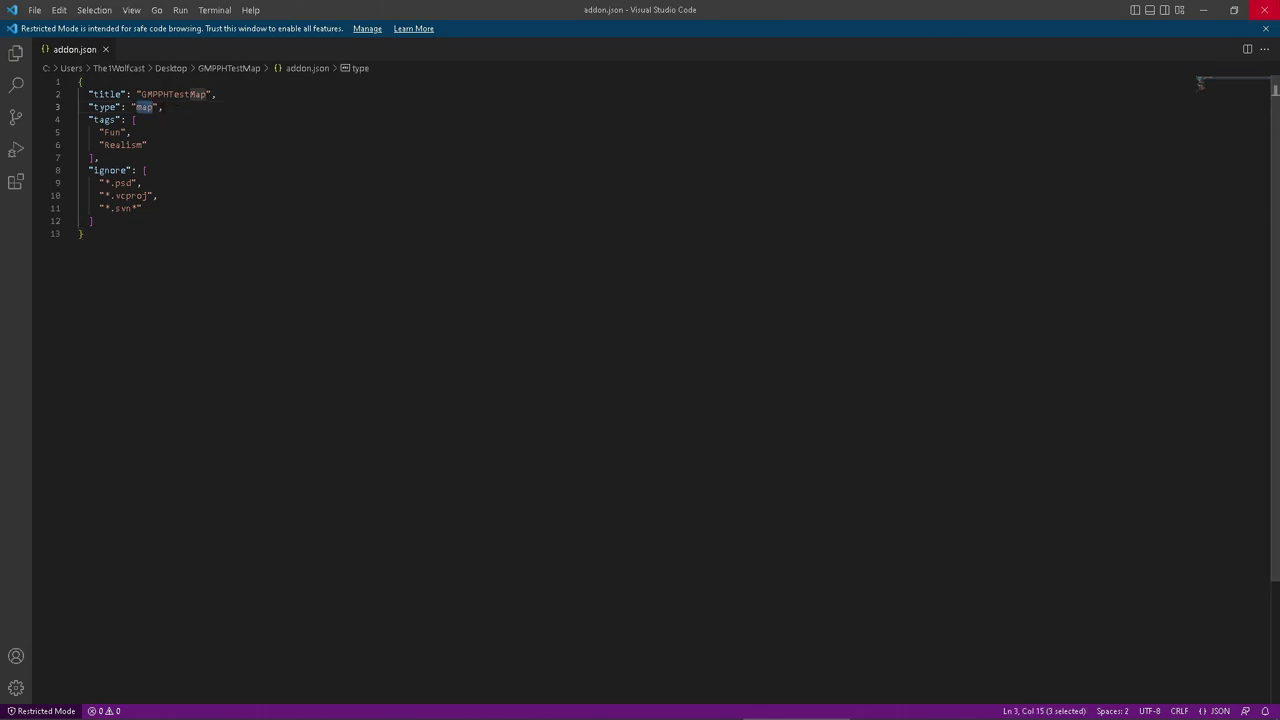
Leave addon.json, return to the desktop and check the generated GMPPHTestMap.gma file.
key(alt+Tab)
key(super+d)
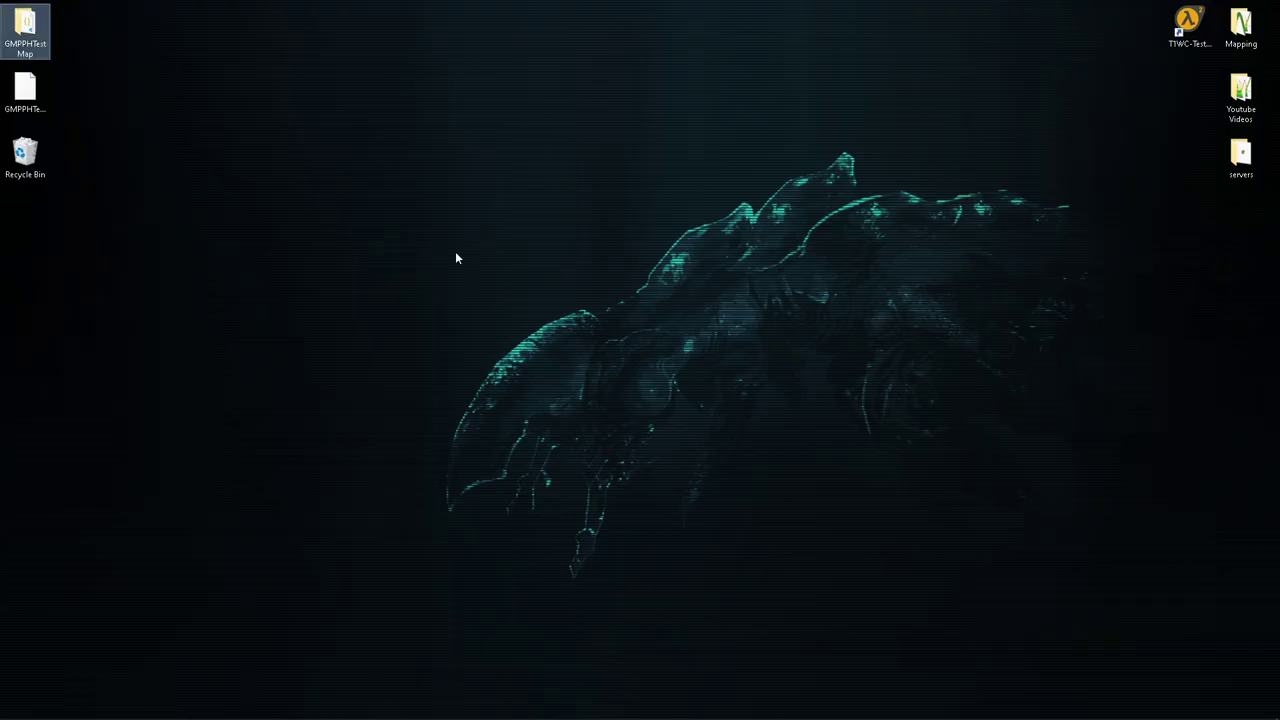
click(25, 92)
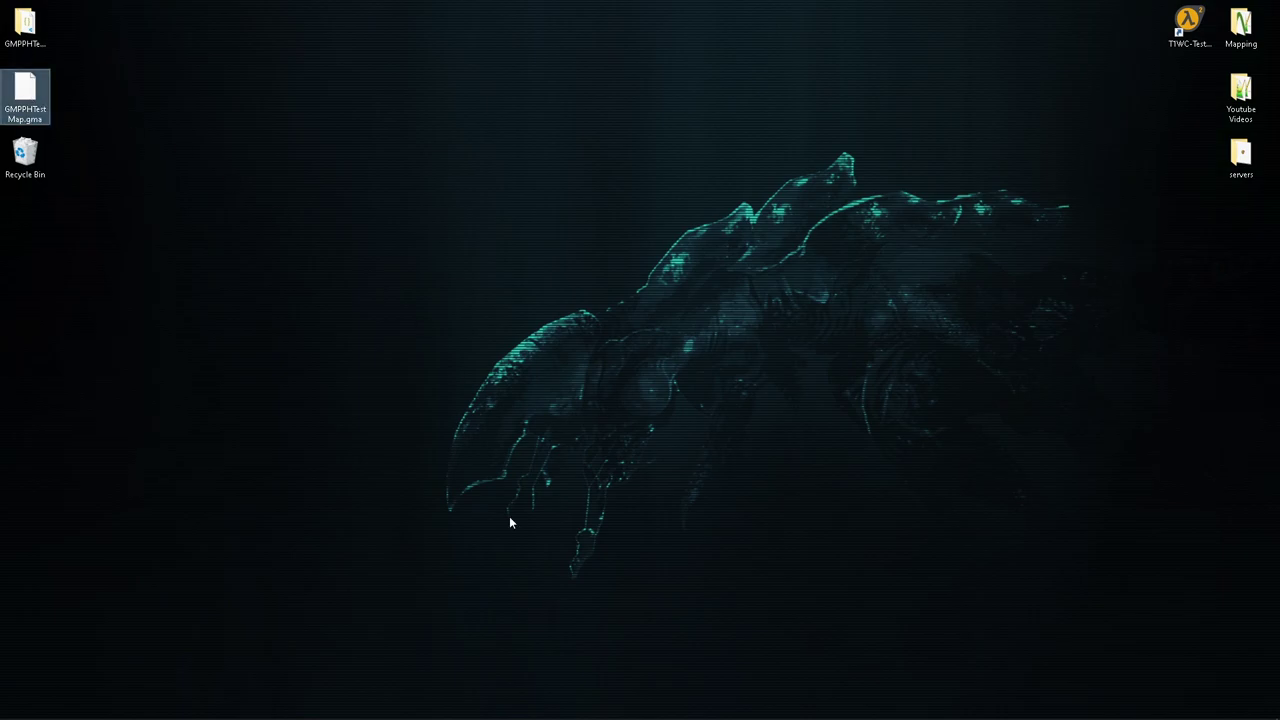
click(646, 520)
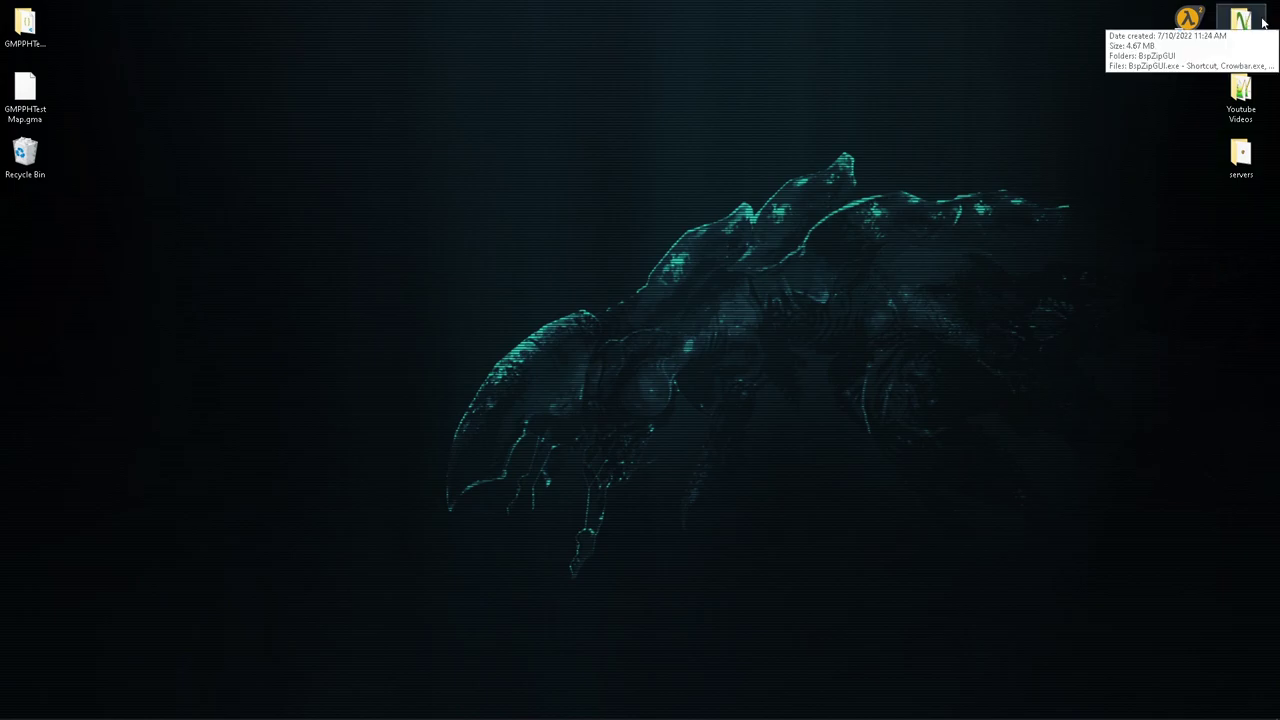
Switch to Crowbar, load the Garry's Mod Workshop items and title the draft "GMPPH Test Map".
click(222, 708)
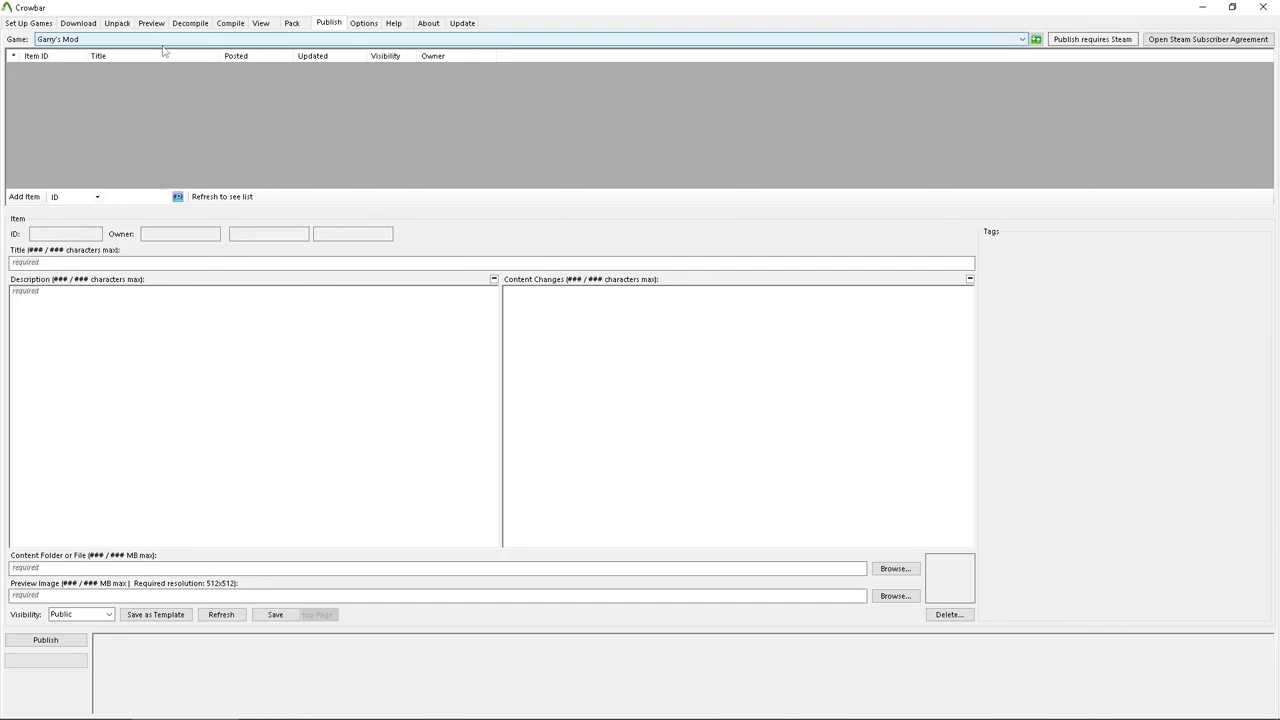
click(1036, 39)
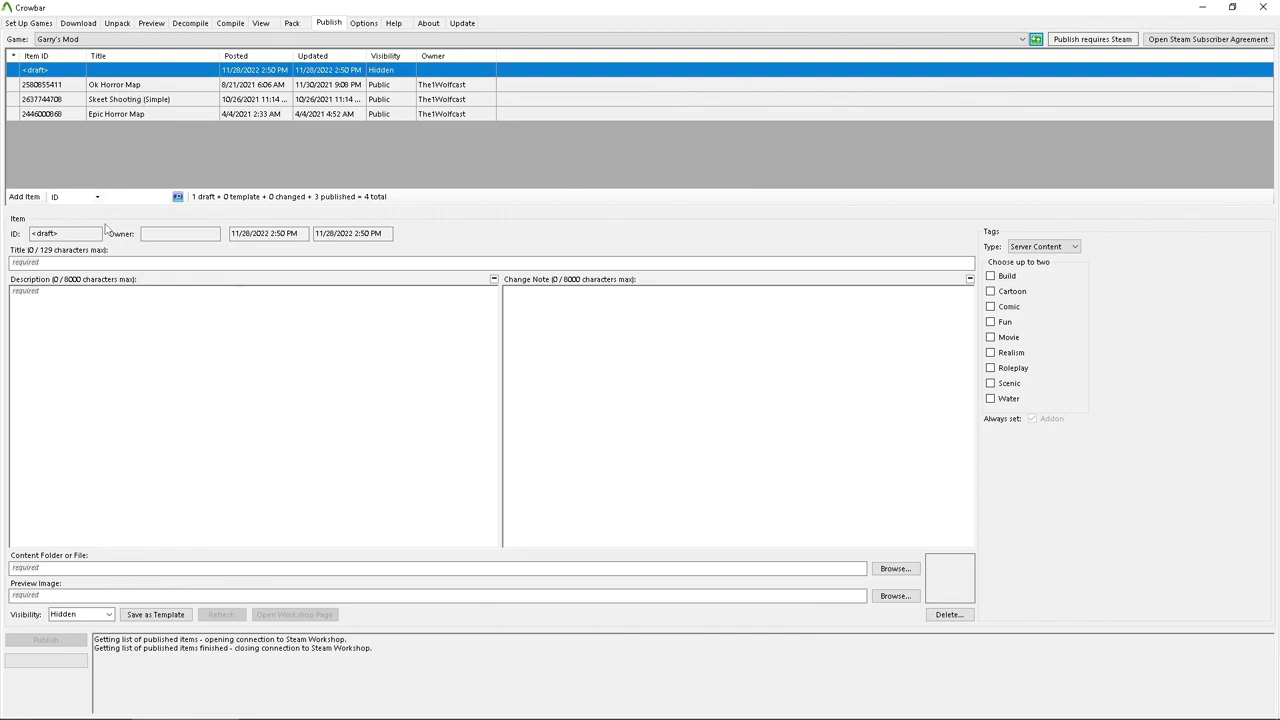
click(38, 264)
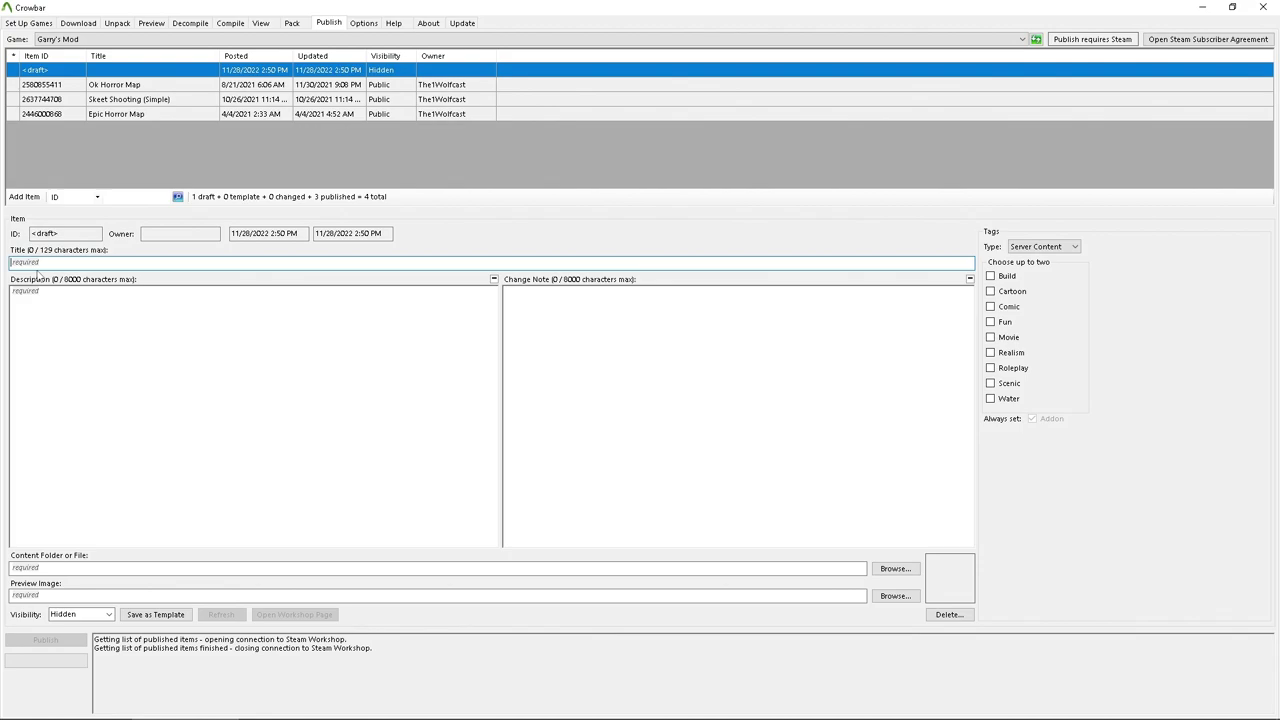
text(GMPPH Test Map)
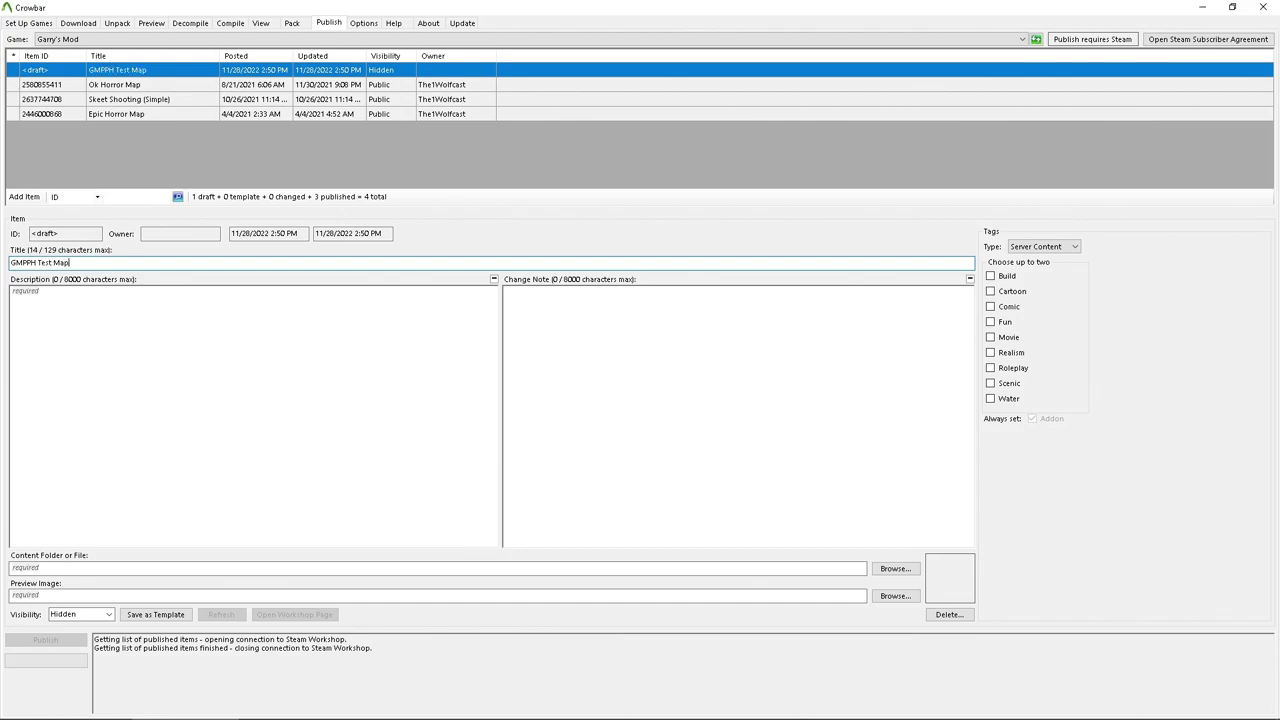
Enter the description "test map using the tool Garry's Mod Pre-Publisher Helper" for the draft.
click(102, 295)
text(test)
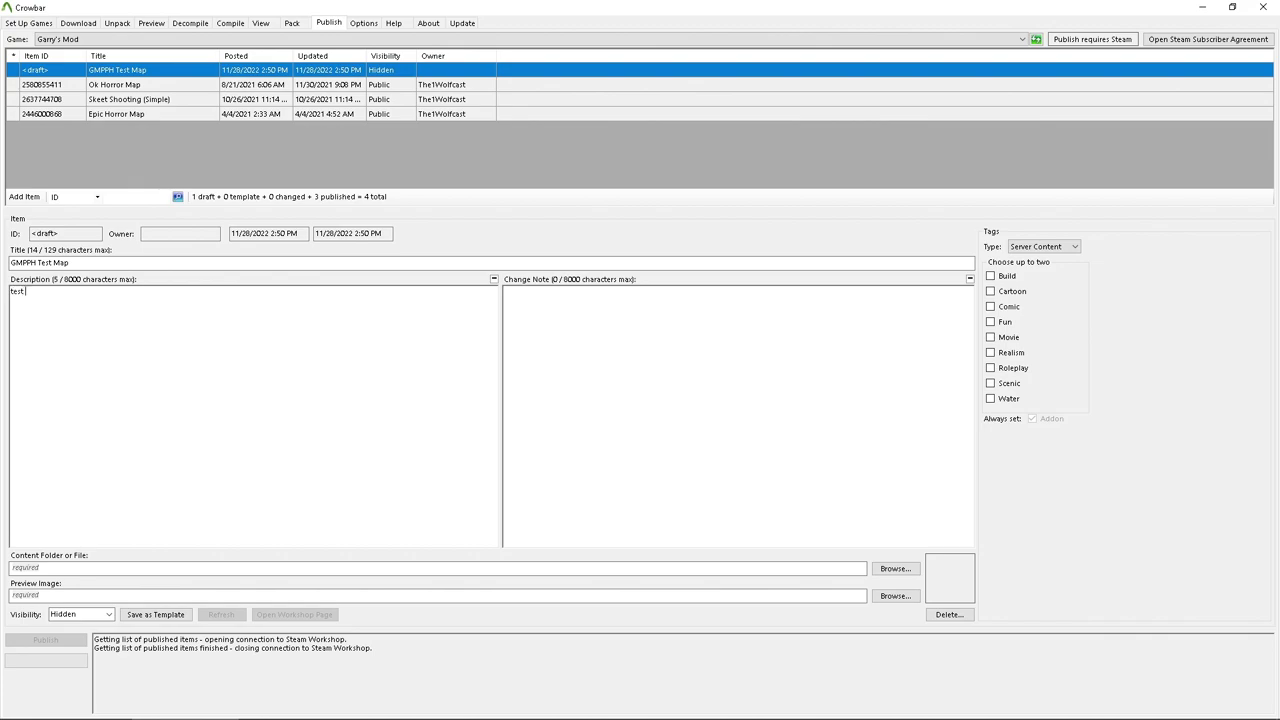
text( map using the tool Garry's Mod Pre-Publisher Helper)
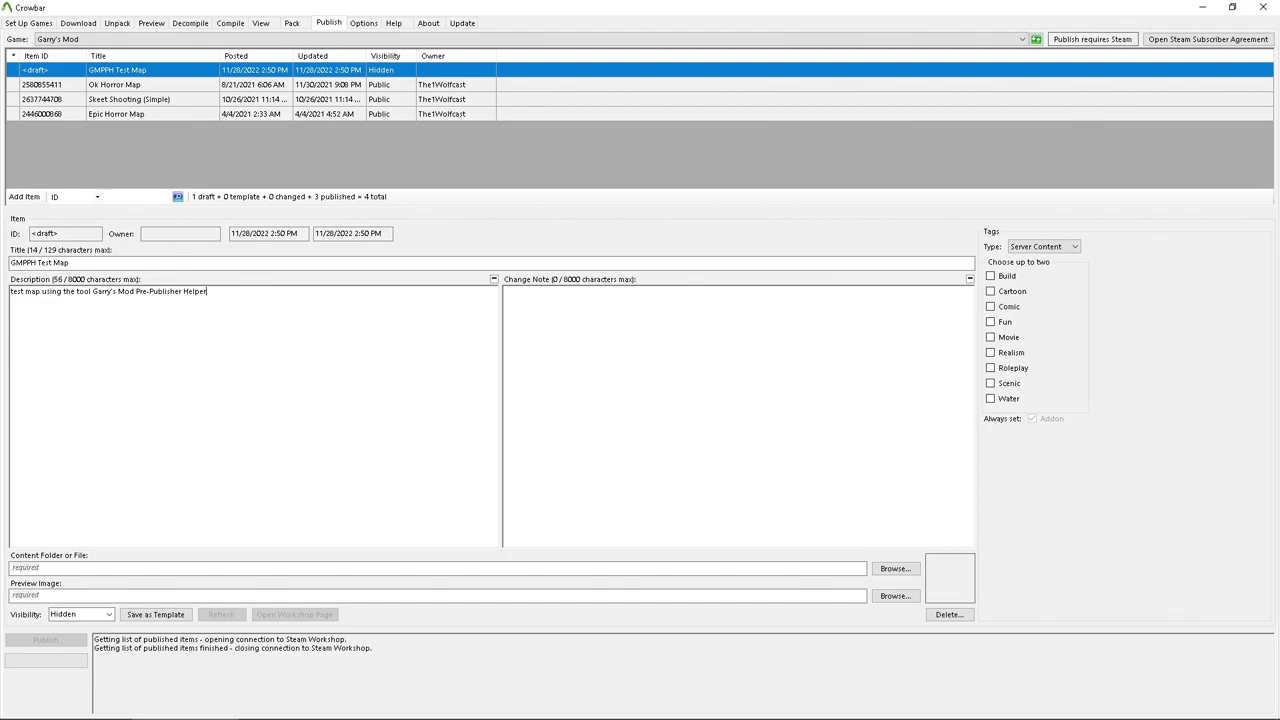
Set the draft's content file to GMPPHTestMap.gma from the desktop.
click(895, 568)
scroll(63, 148, up, 3)
click(58, 135)
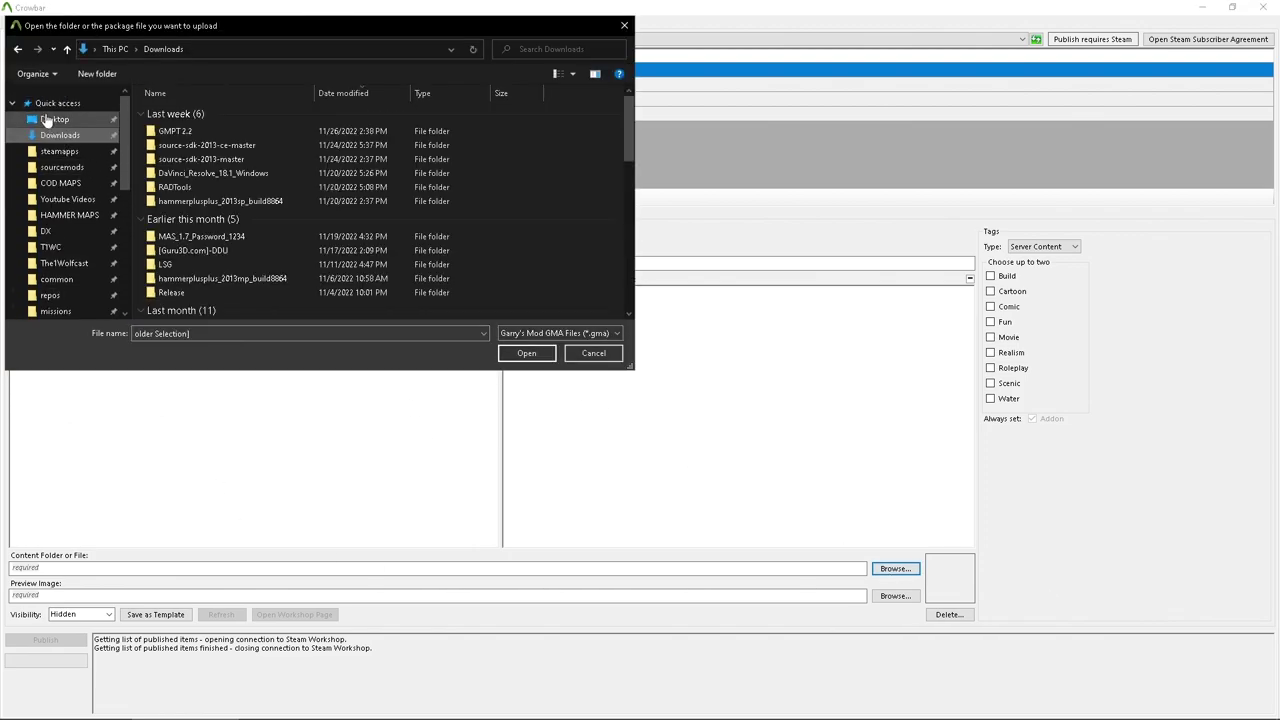
click(54, 119)
double_click(190, 168)
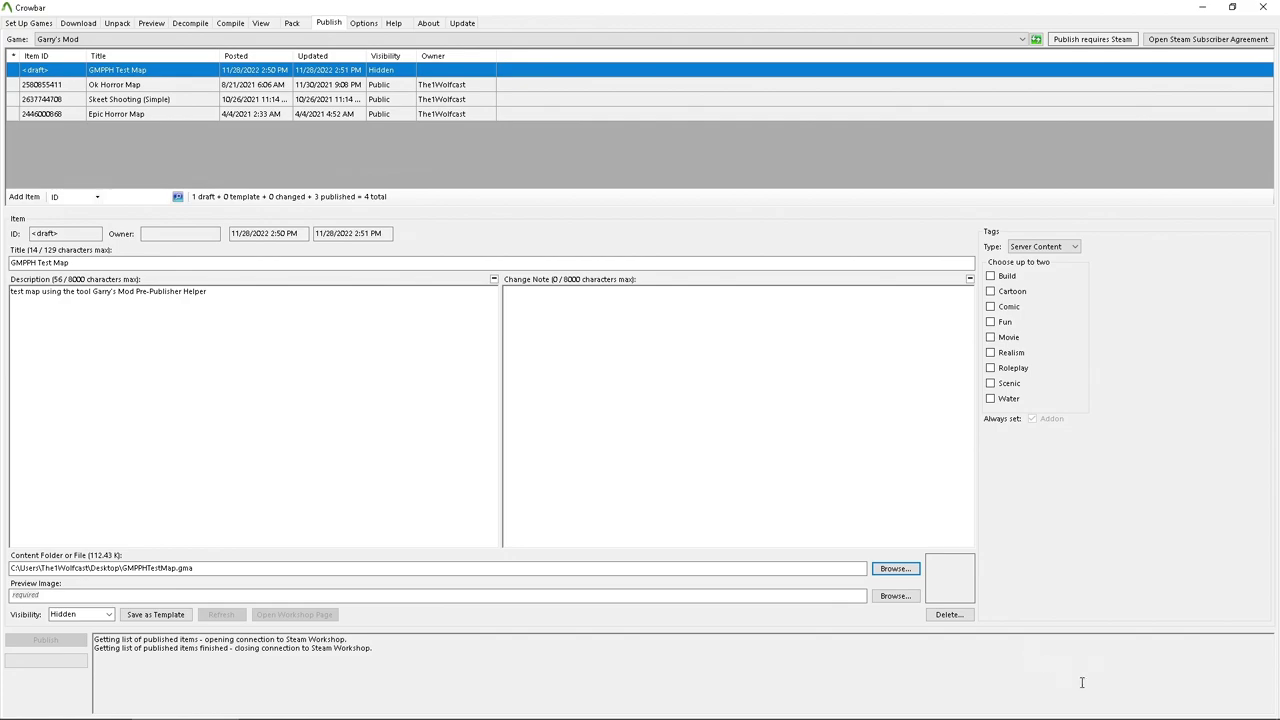
Set the preview image to eroigneroigneorginerogneoign.png from the Downloads folder.
click(895, 595)
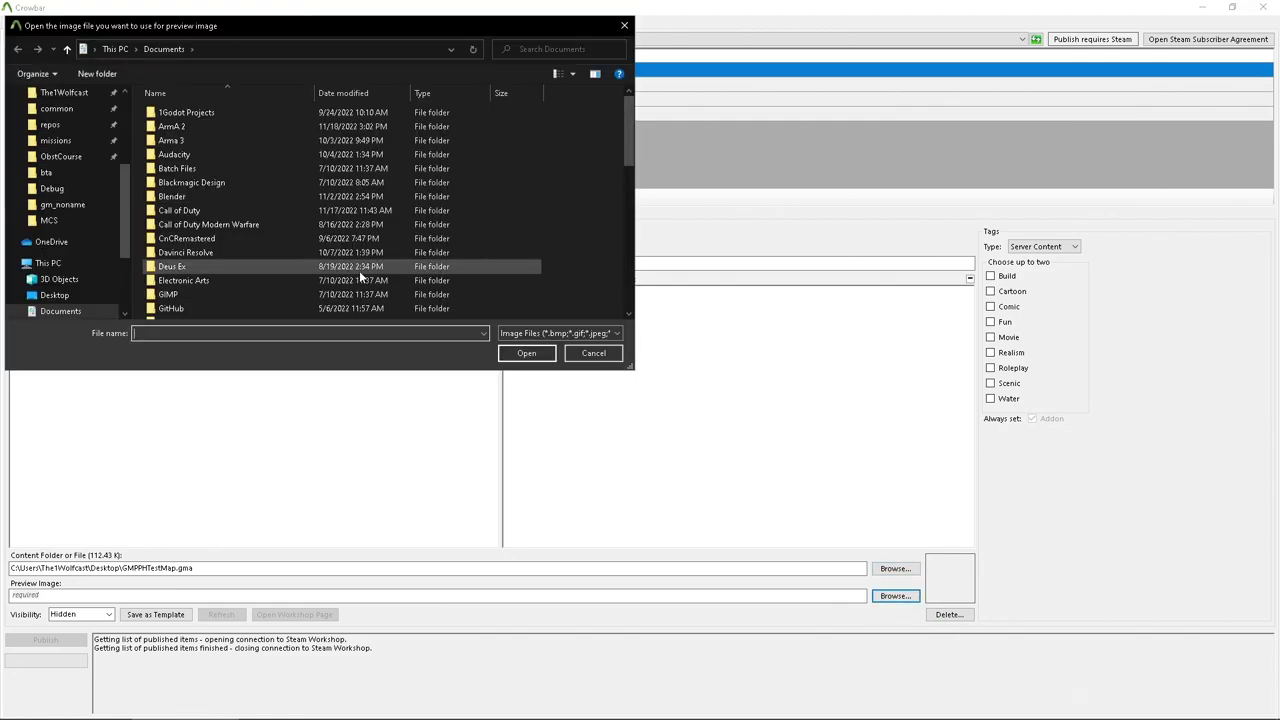
scroll(60, 210, up, 5)
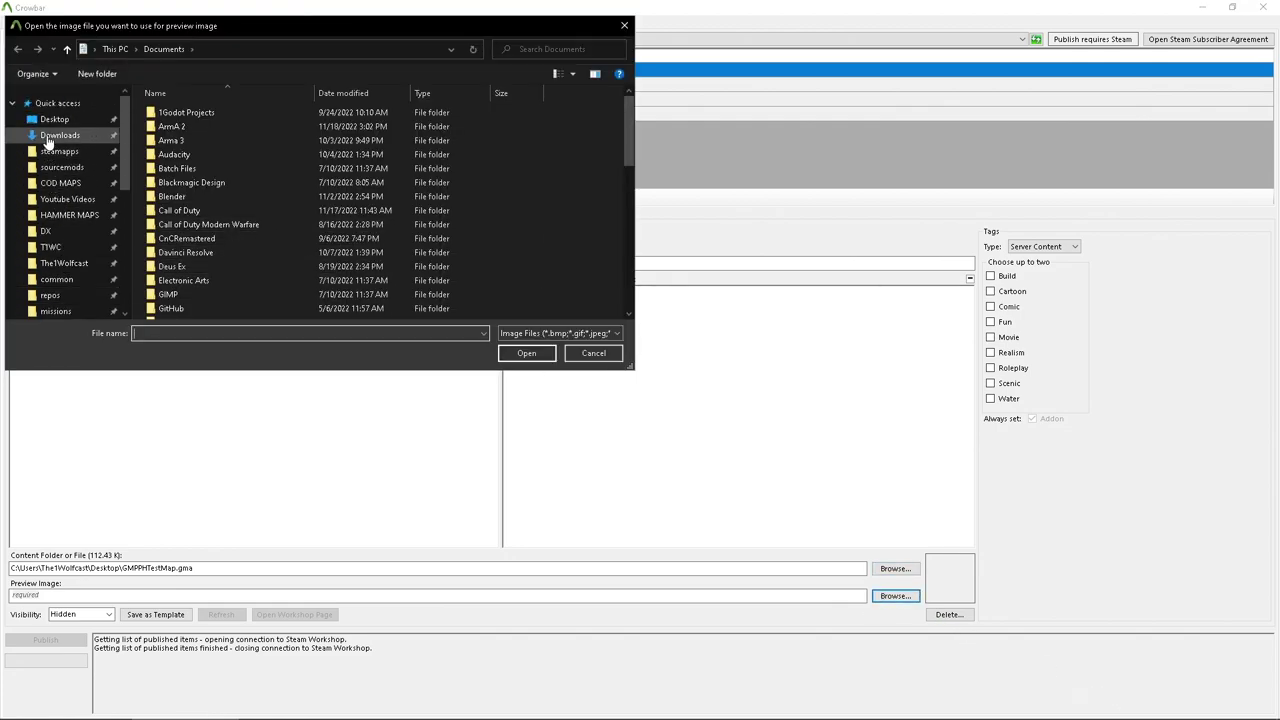
click(60, 135)
double_click(251, 131)
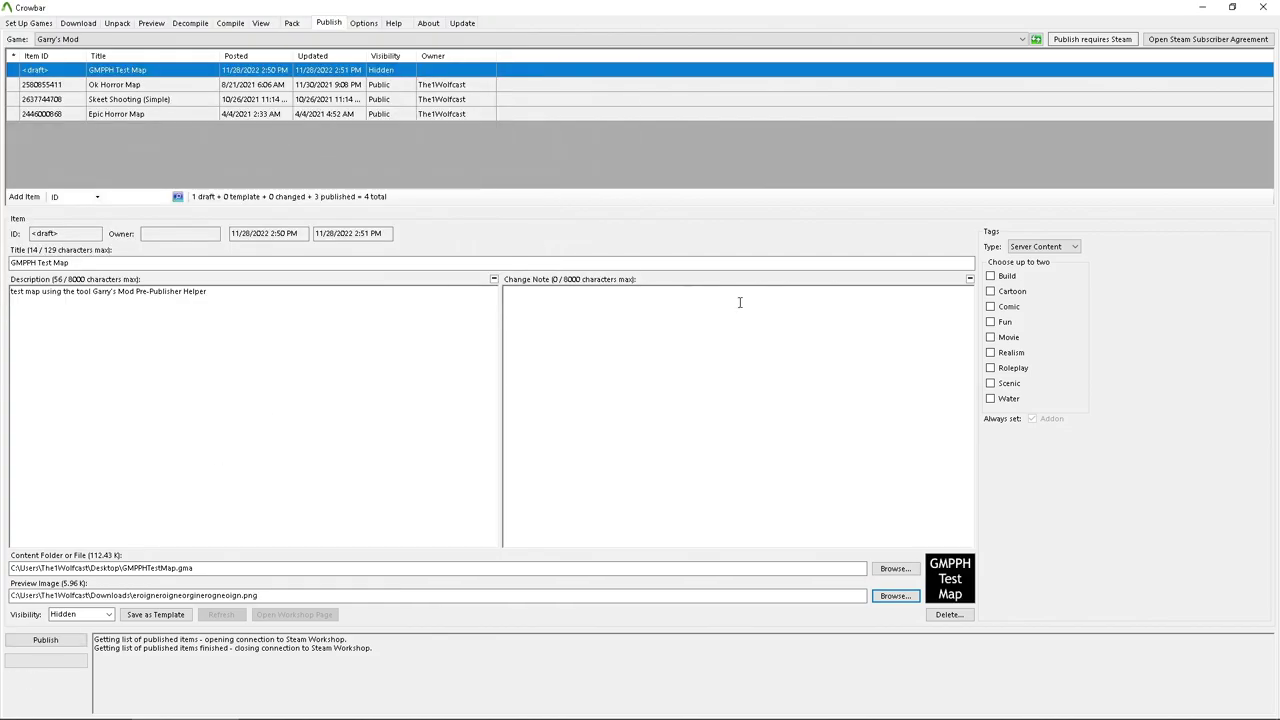
Set the item type to Map with the Realism and Fun tags, and publish it to the Workshop.
click(1043, 246)
click(1040, 278)
click(990, 352)
click(990, 321)
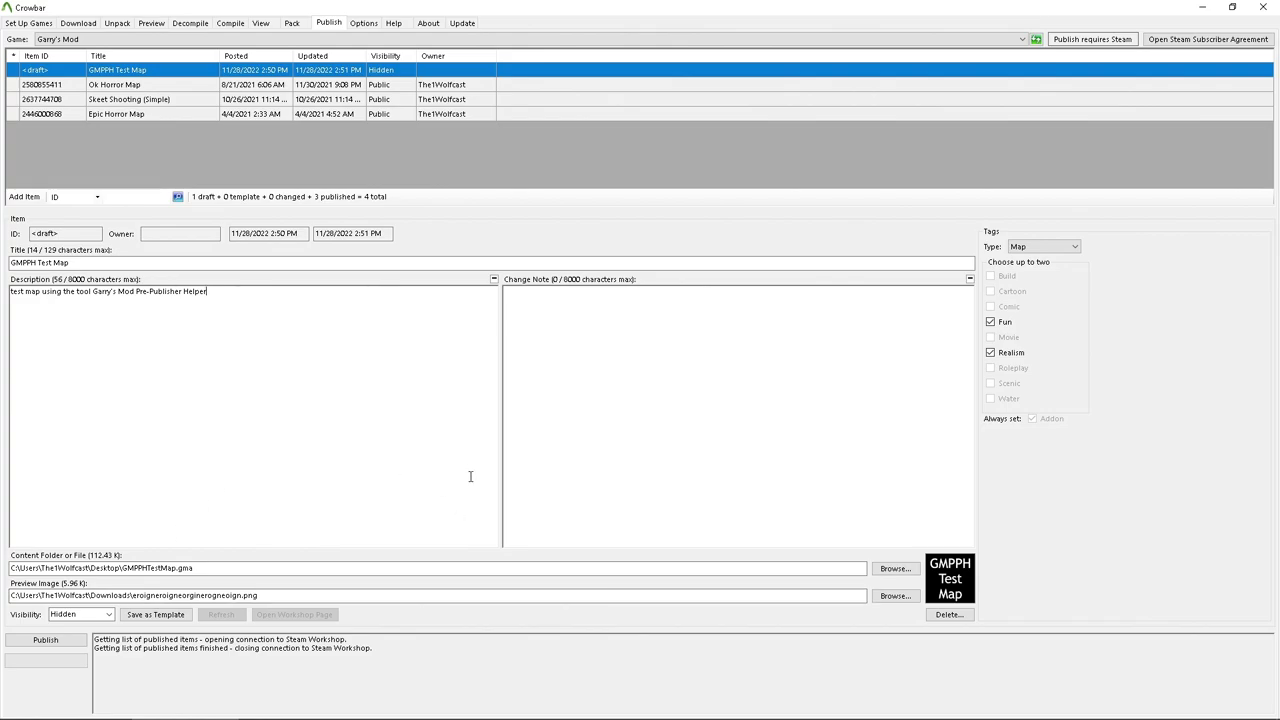
click(50, 645)
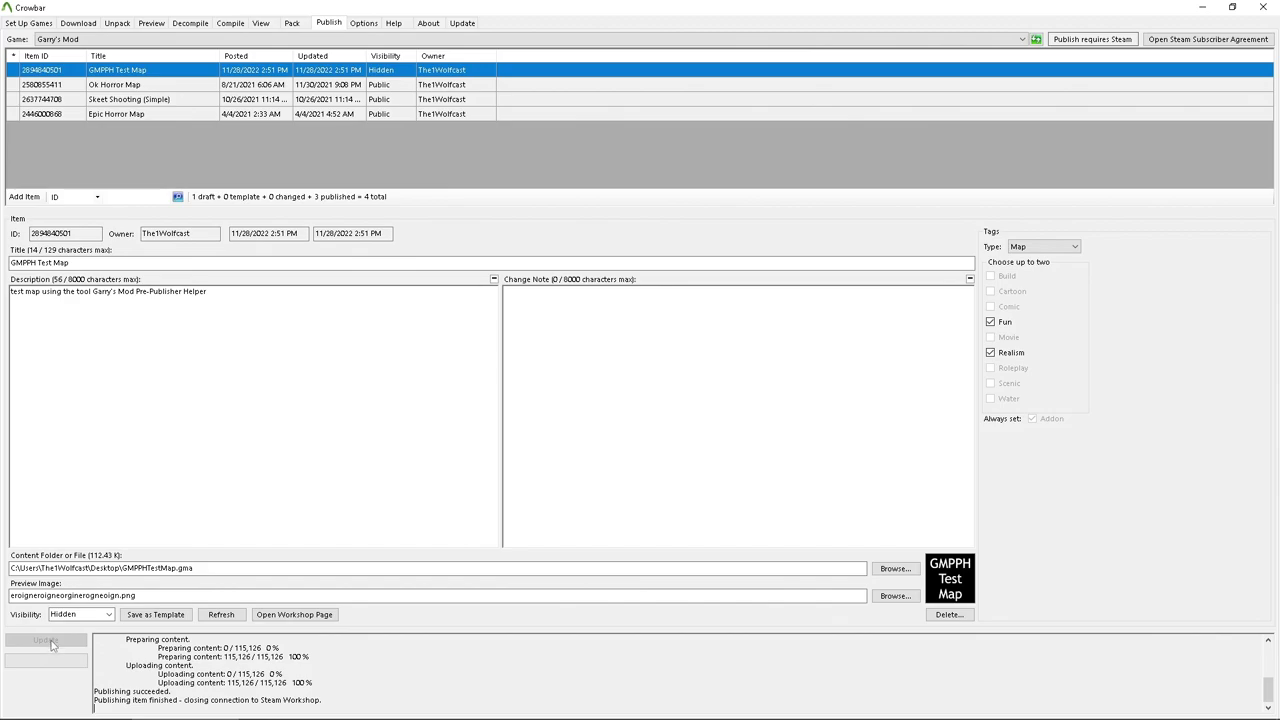
Switch to Steam and open the GMPPH Test Map page from your own Workshop files.
click(474, 712)
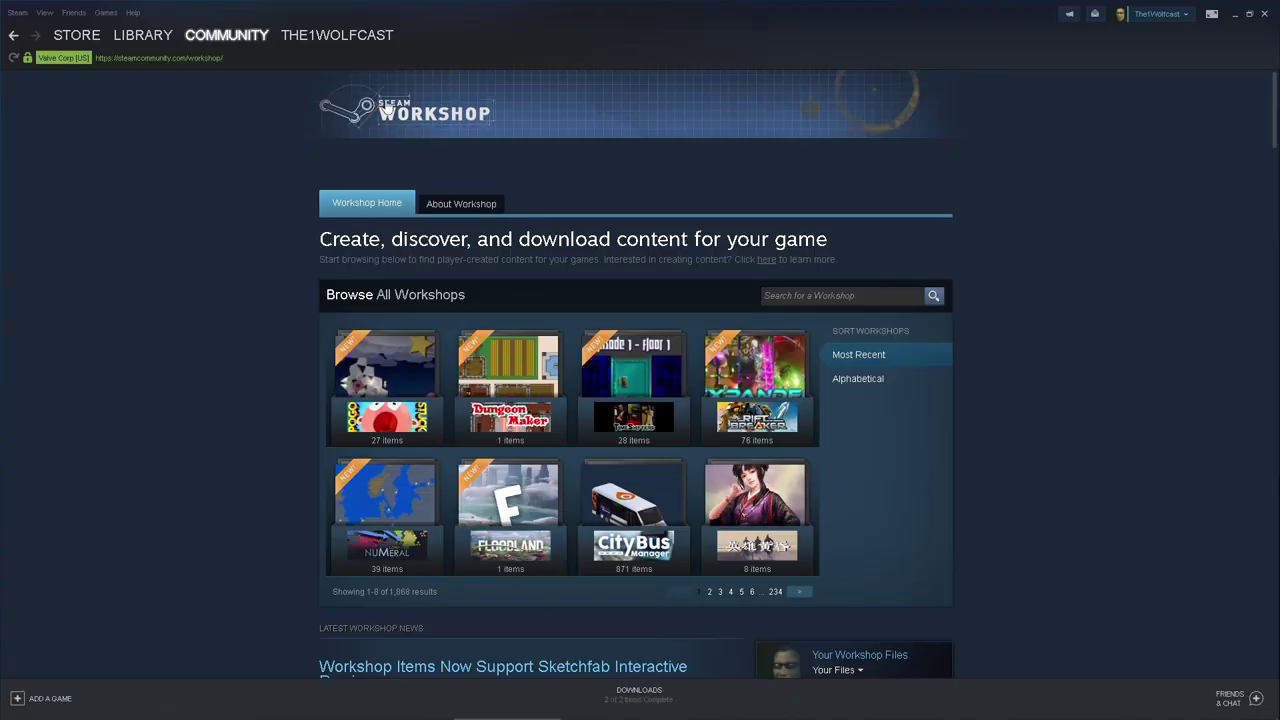
scroll(636, 400, down, 3)
click(842, 345)
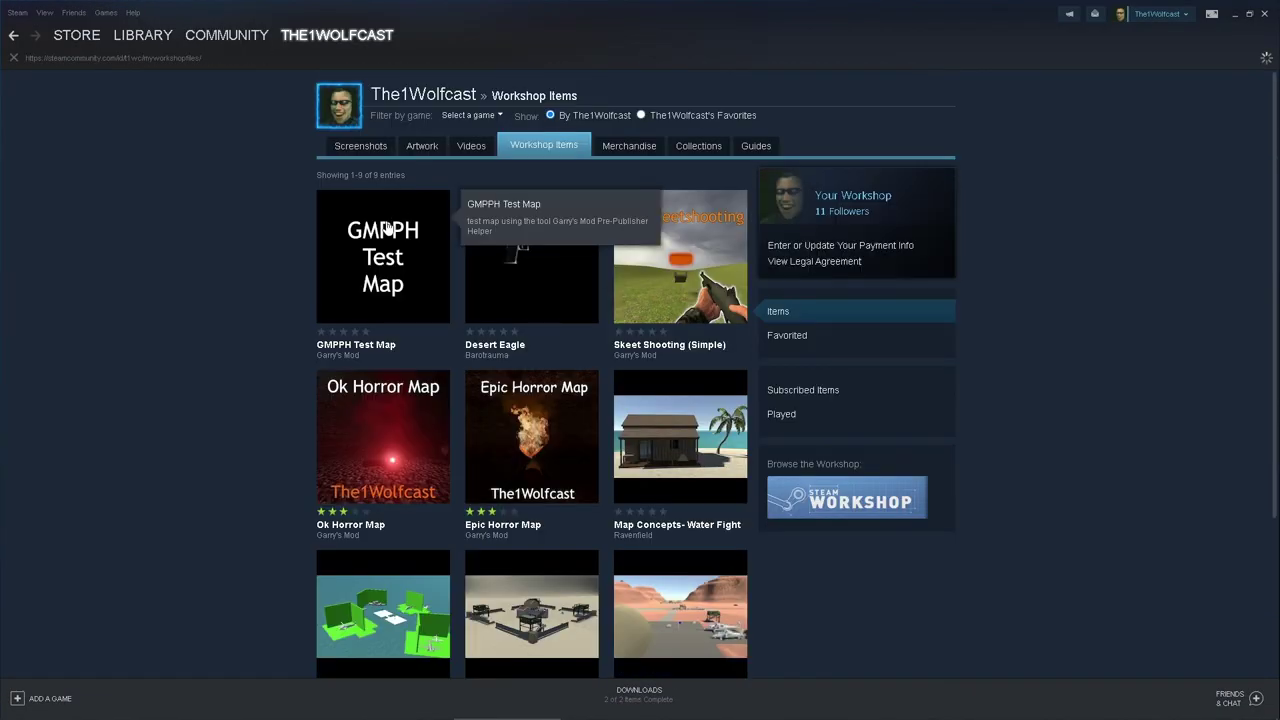
click(440, 312)
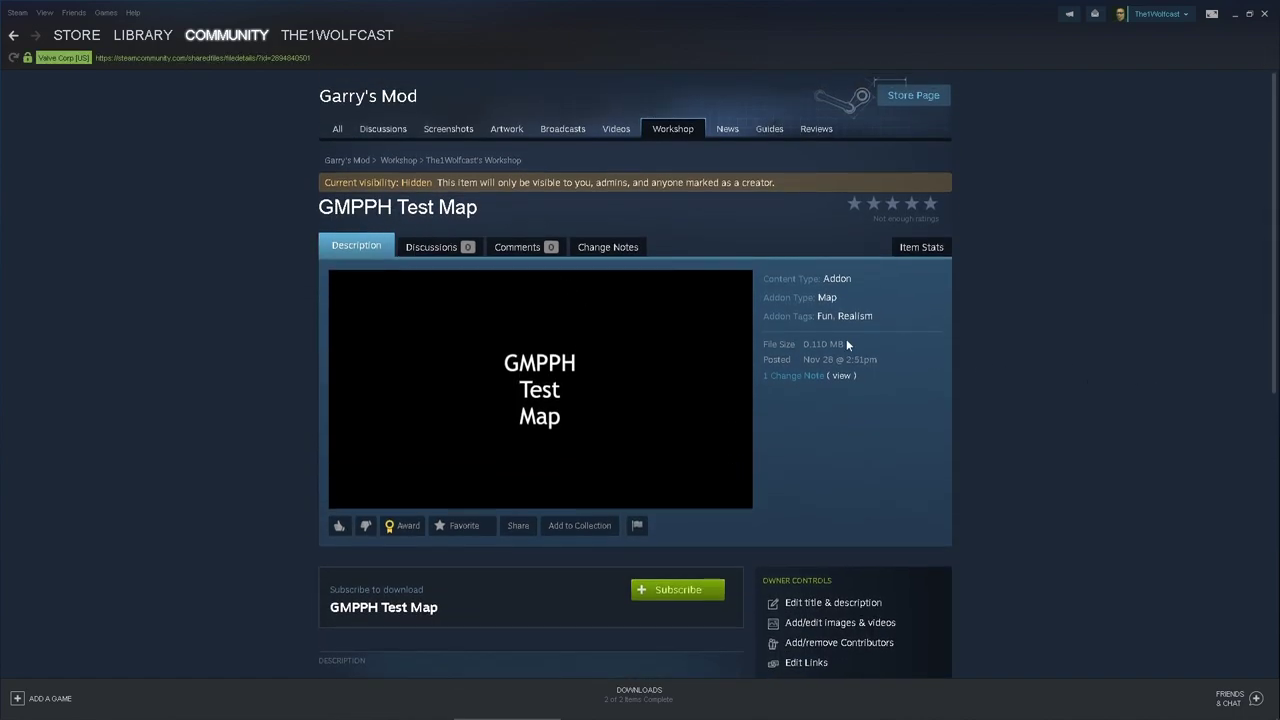
Subscribe to GMPPH Test Map and minimize Steam.
scroll(846, 344, down, 3)
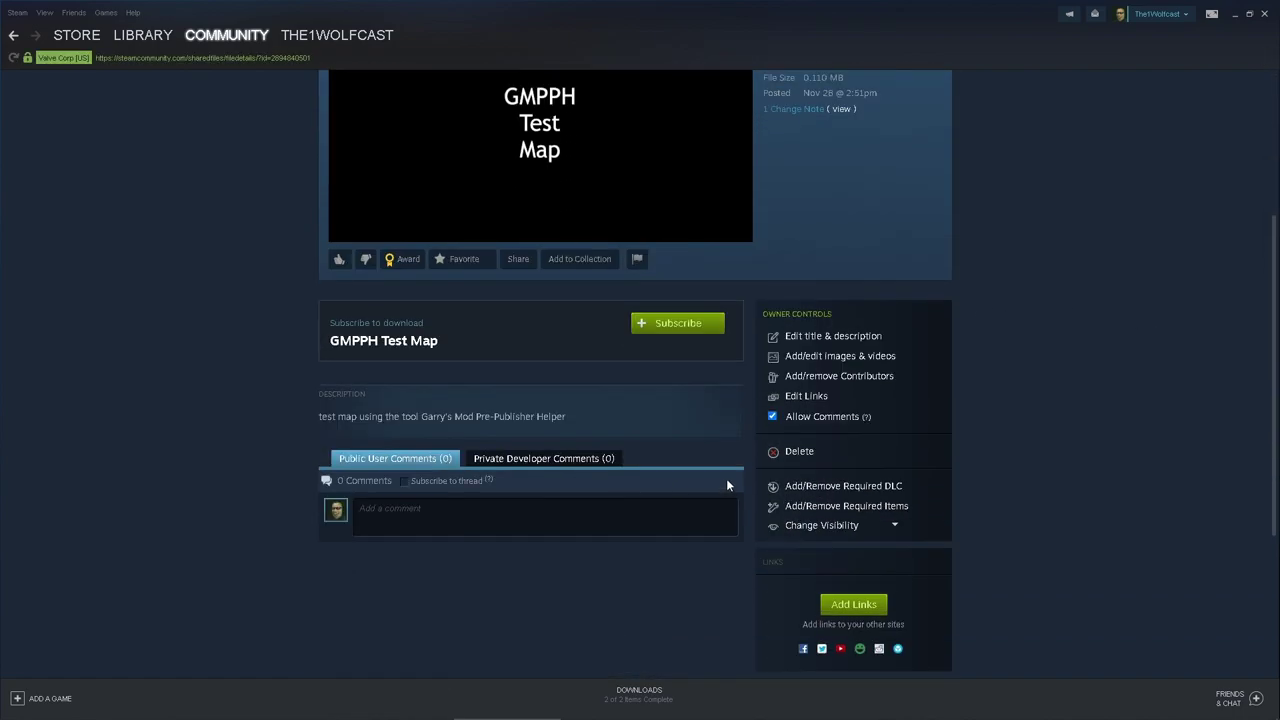
click(686, 330)
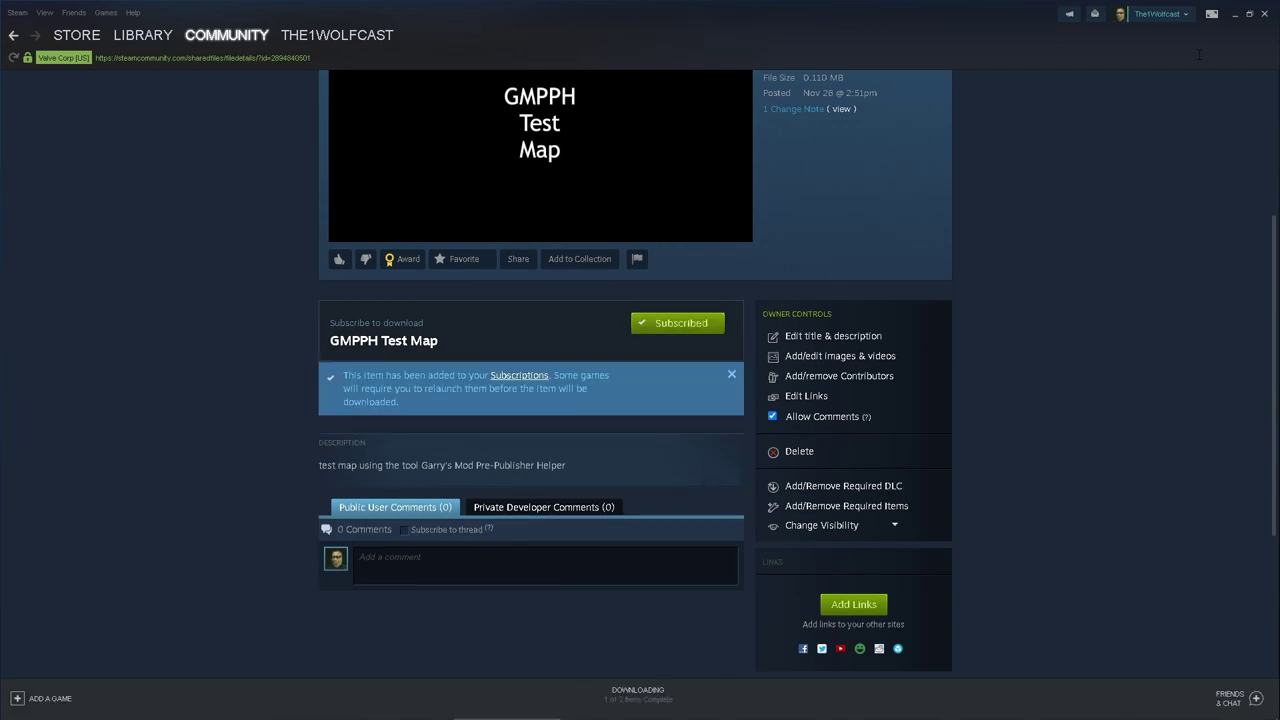
click(1235, 14)
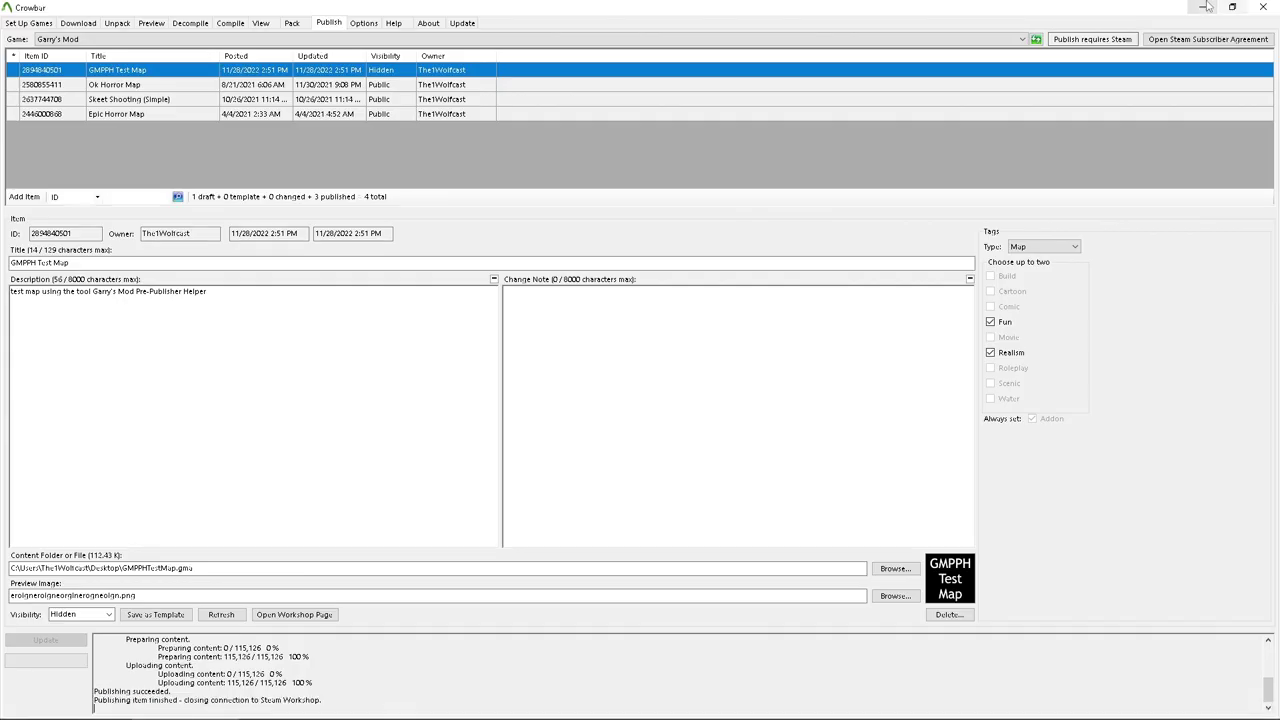
Minimize Crowbar, launch Garry's Mod and open its list of subscribed addons.
click(1205, 6)
right_click(1161, 706)
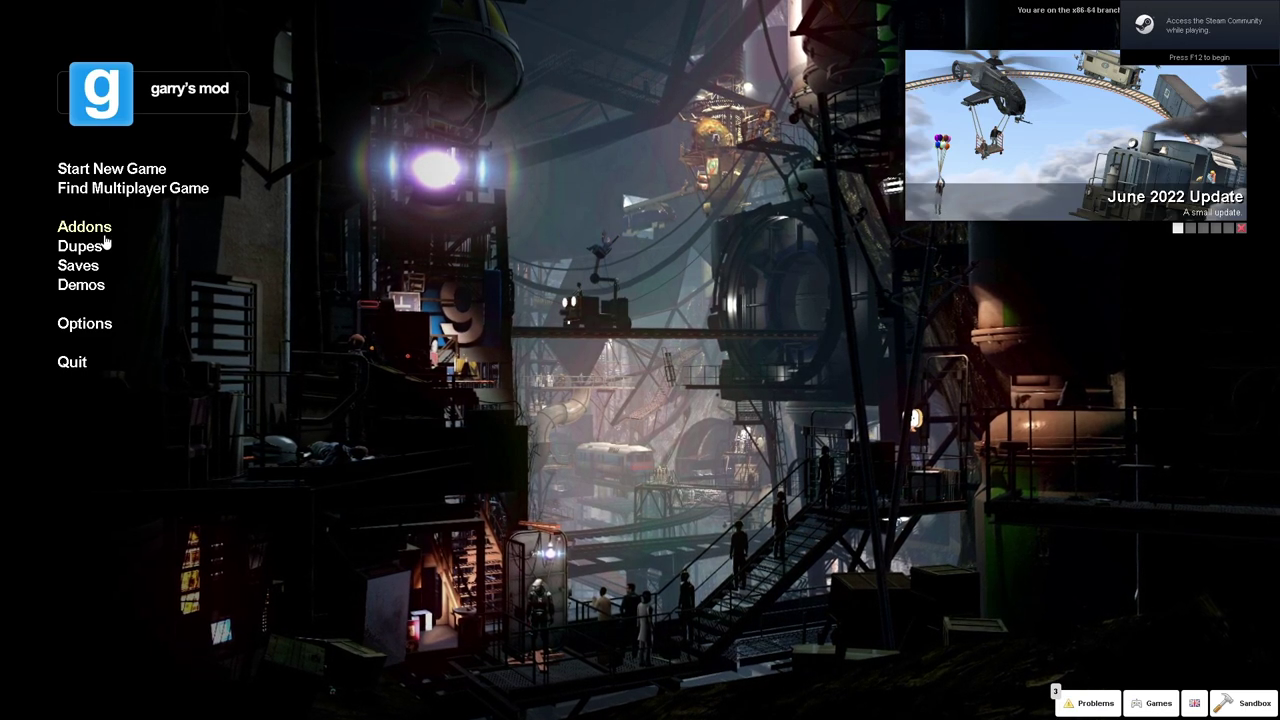
click(100, 230)
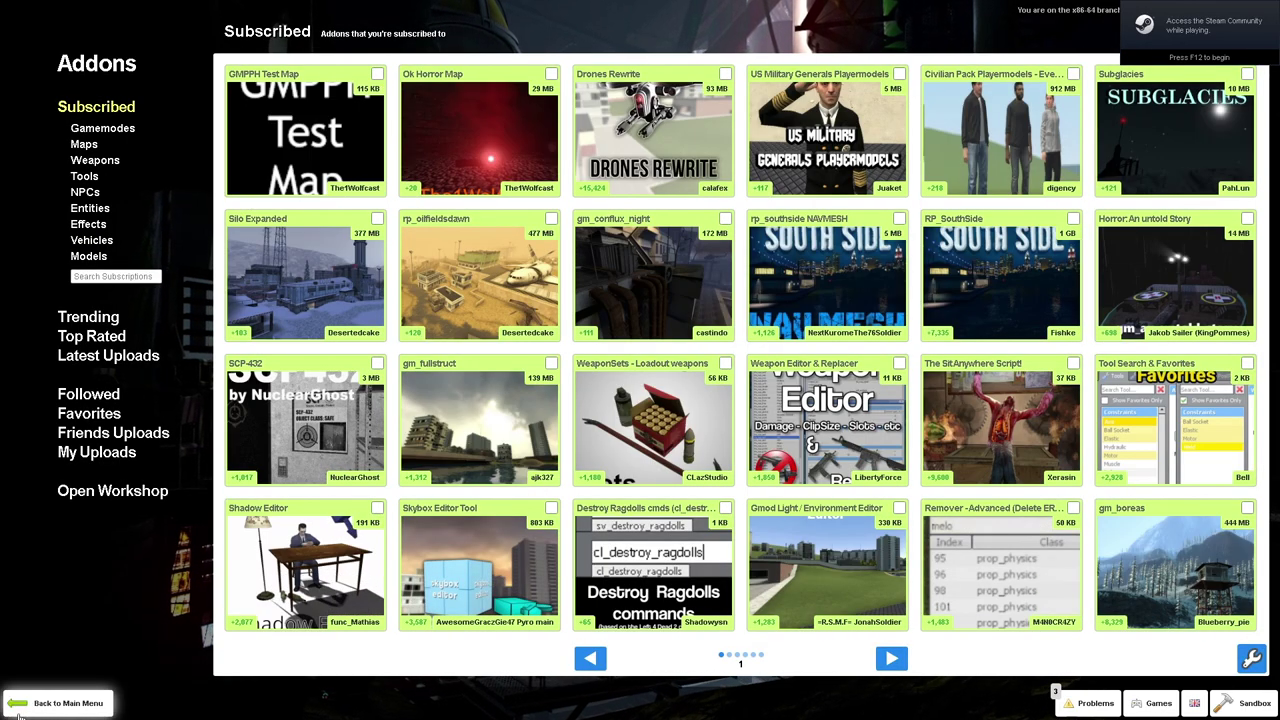
Find gmpphtestmap in the Other category of the new-game map list and select it.
click(60, 703)
click(105, 169)
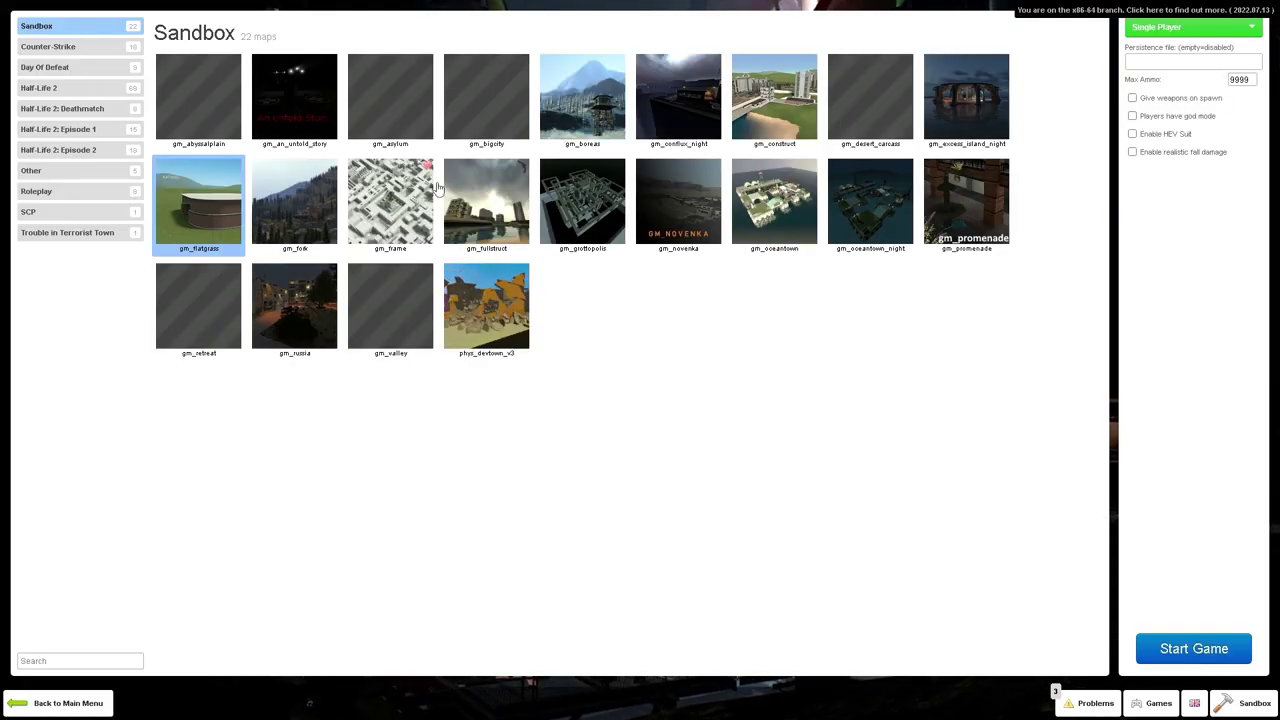
click(53, 172)
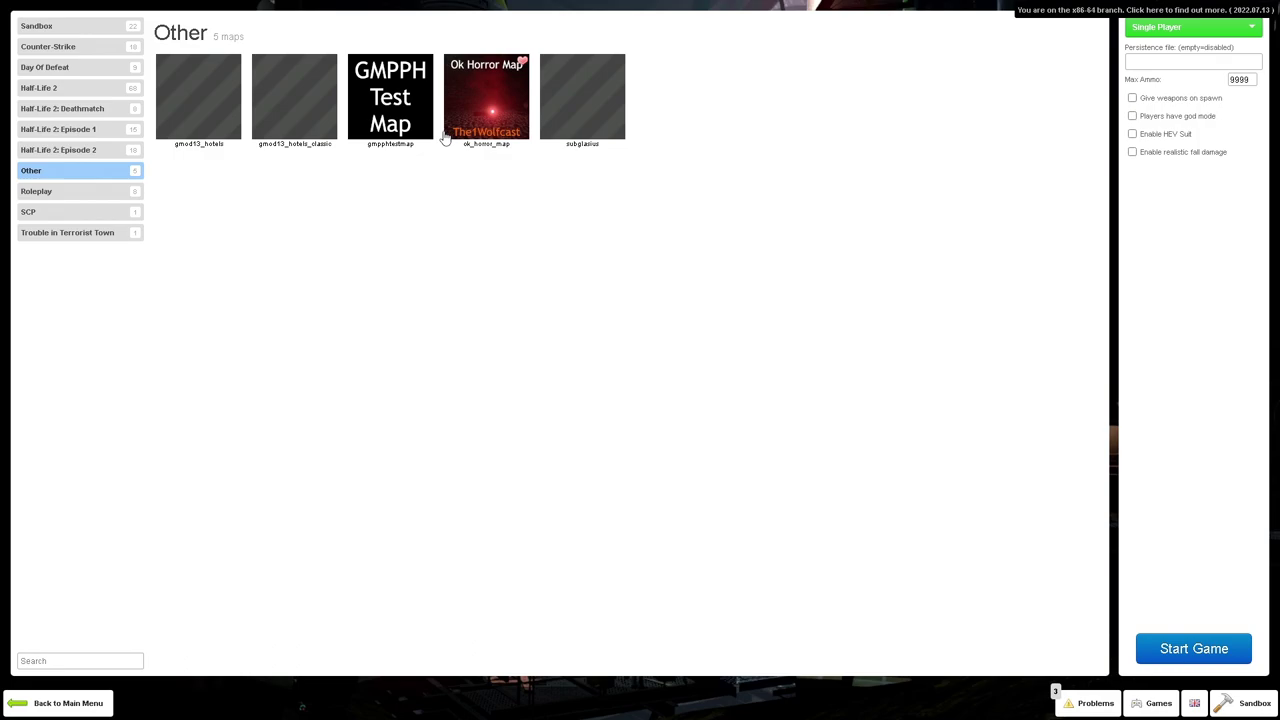
click(410, 122)
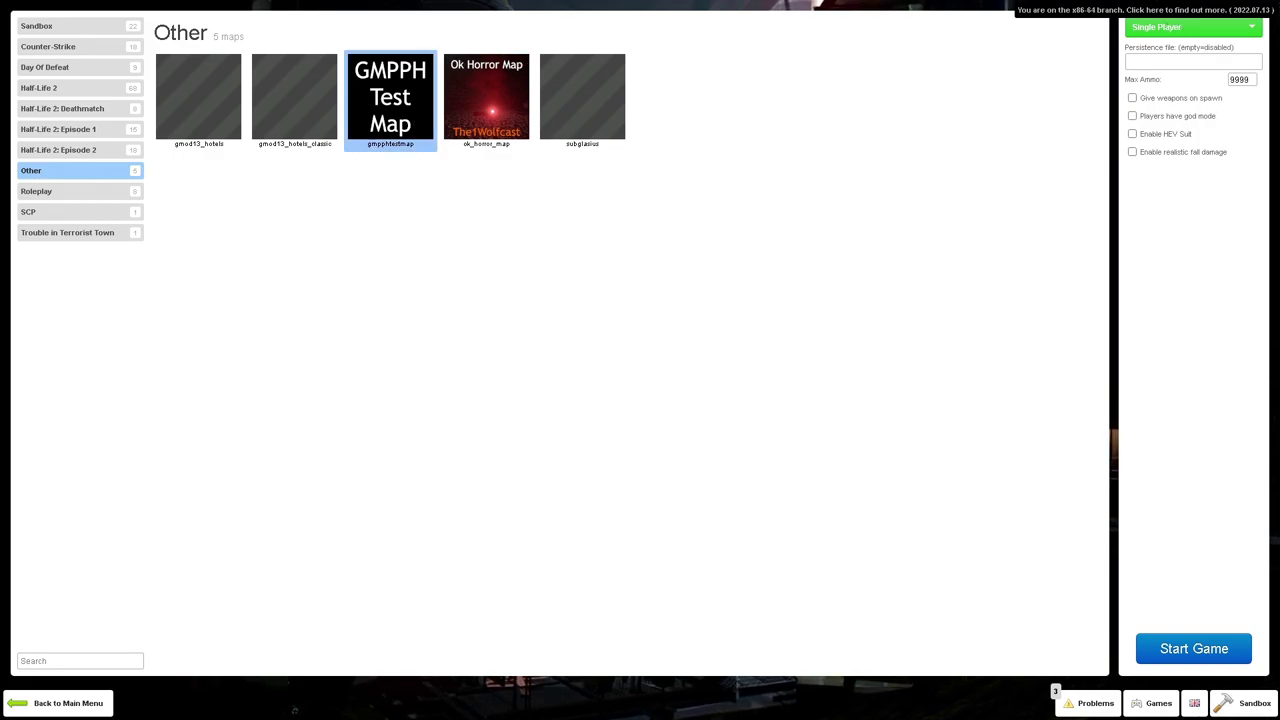
Disable all subscribed Workshop addons and re-enable only GMPPH Test Map.
click(62, 703)
click(84, 227)
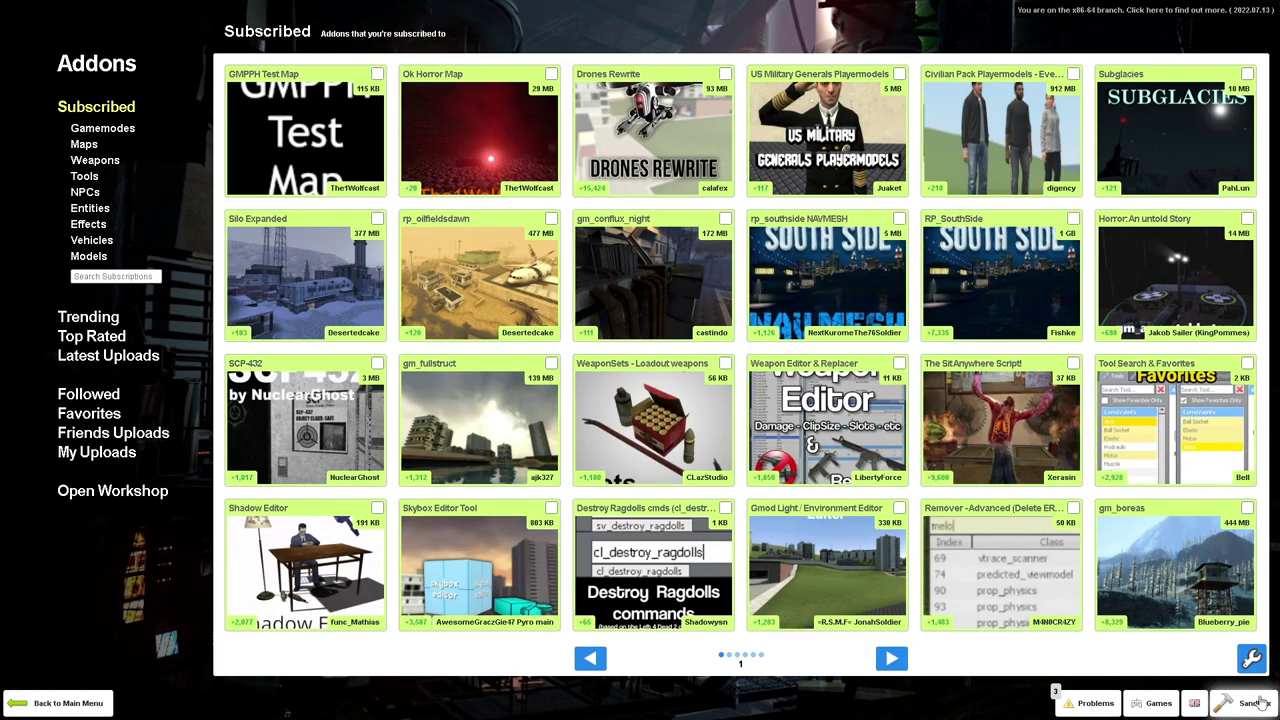
click(1251, 660)
click(475, 610)
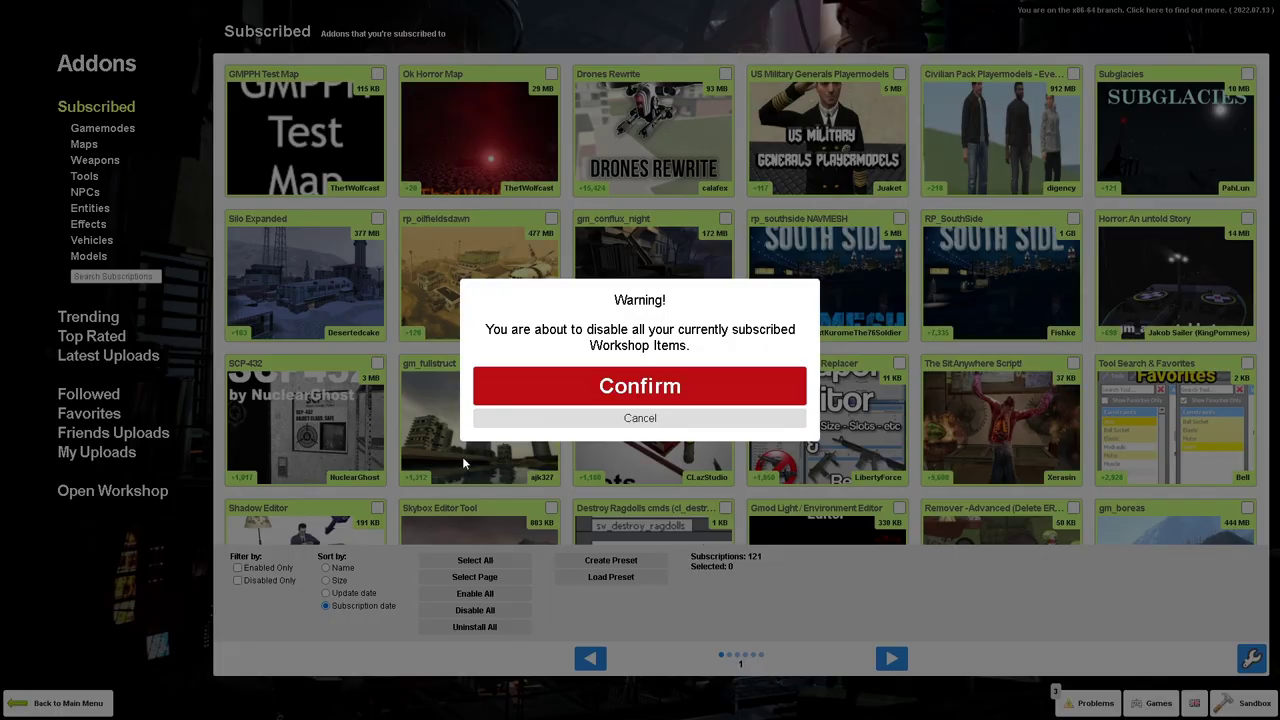
click(625, 420)
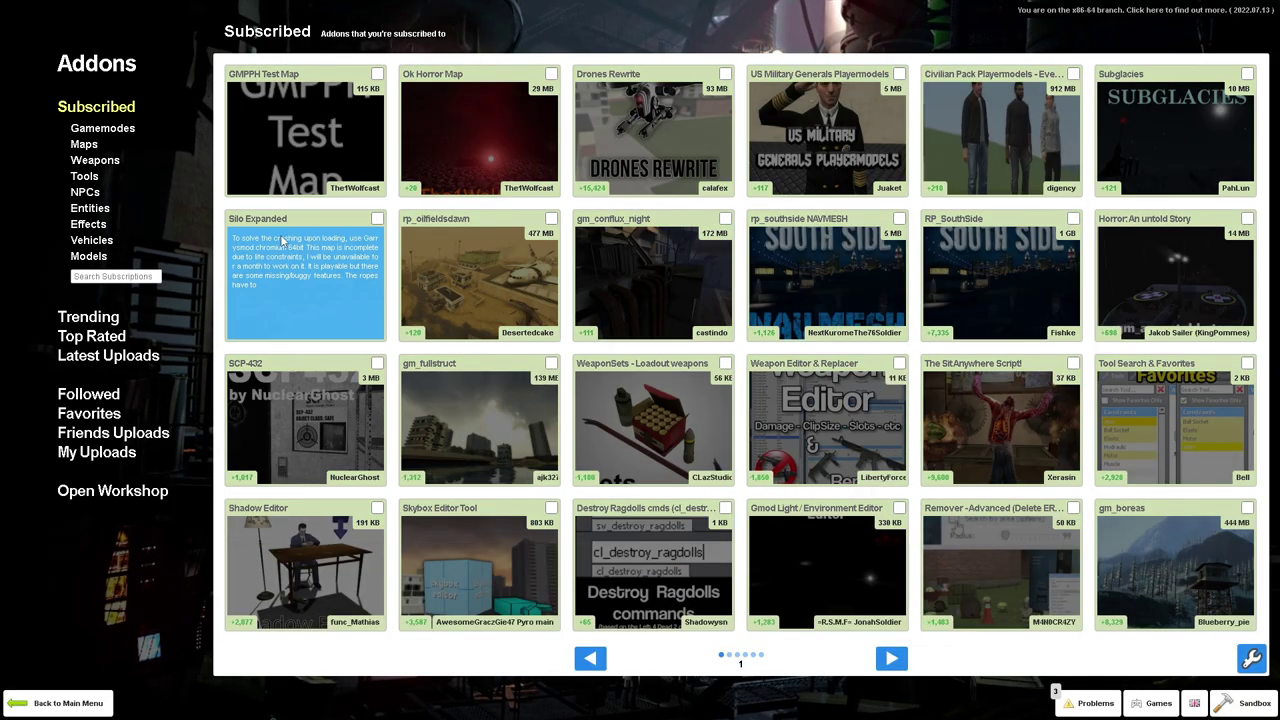
mouse_move(330, 188)
Start a single-player game on gmpphtestmap from the Other maps and walk up to the radio in the wall alcove.
click(68, 703)
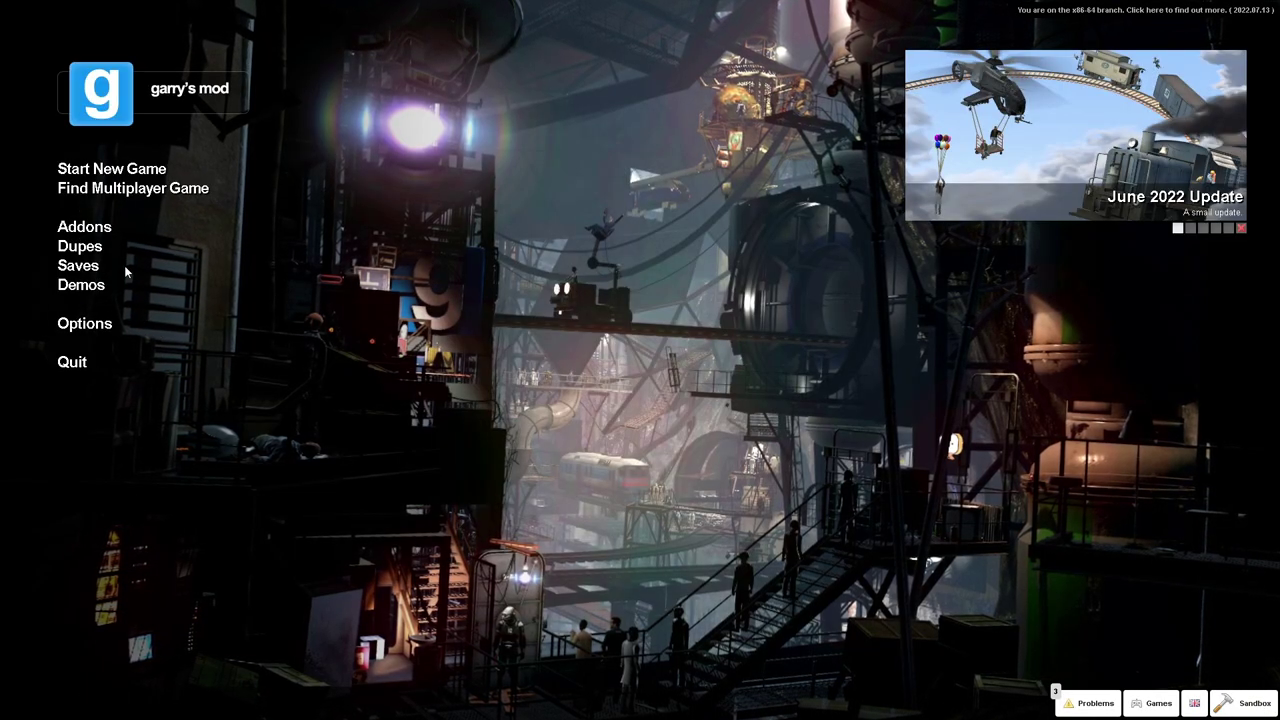
click(80, 176)
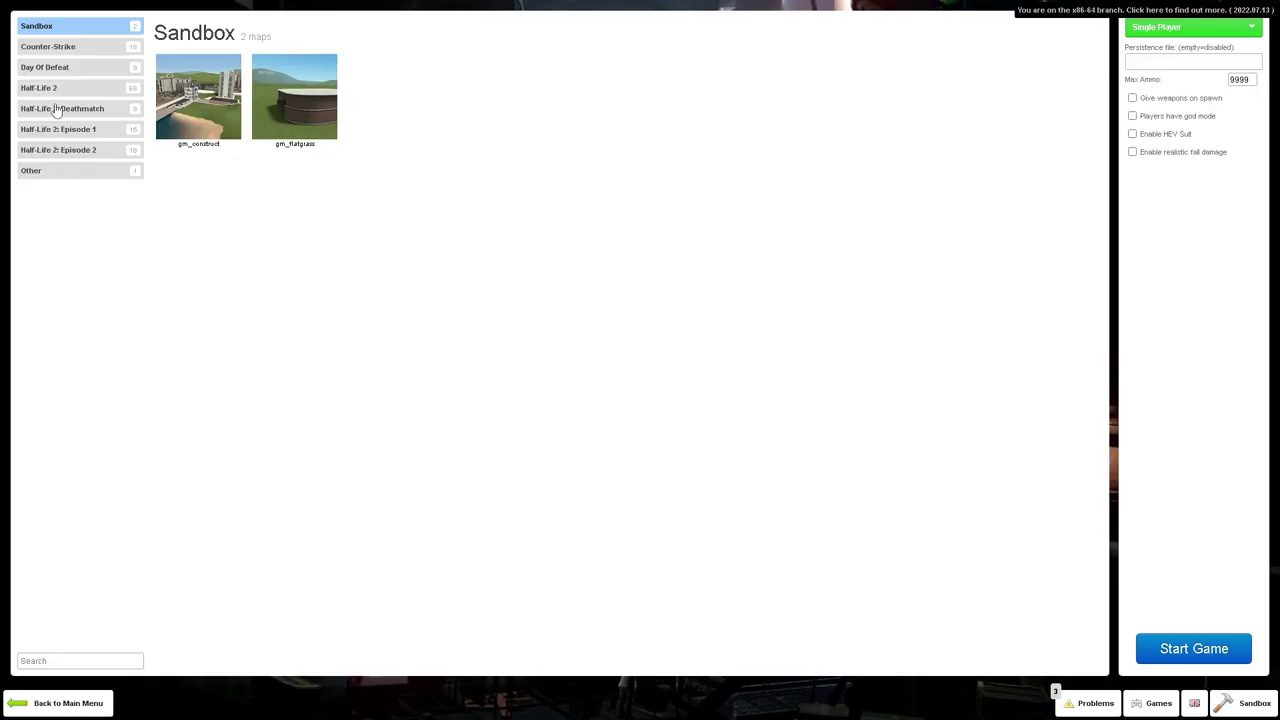
click(76, 171)
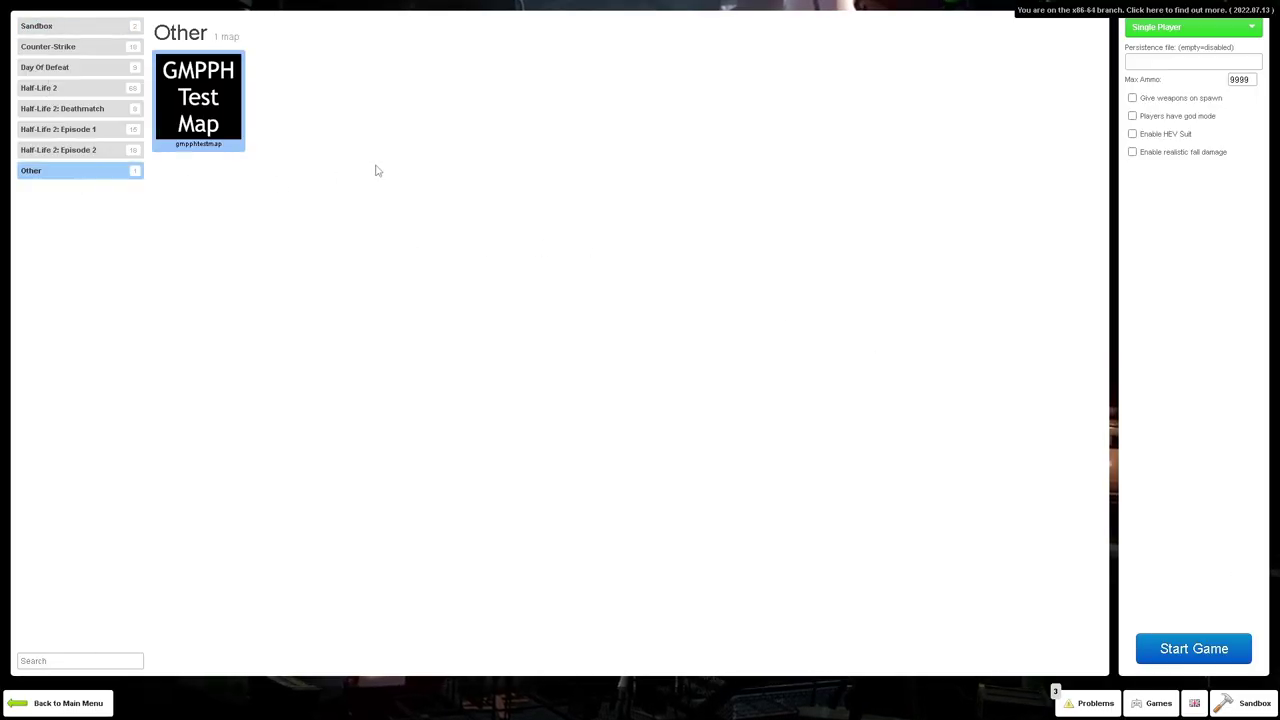
click(1210, 650)
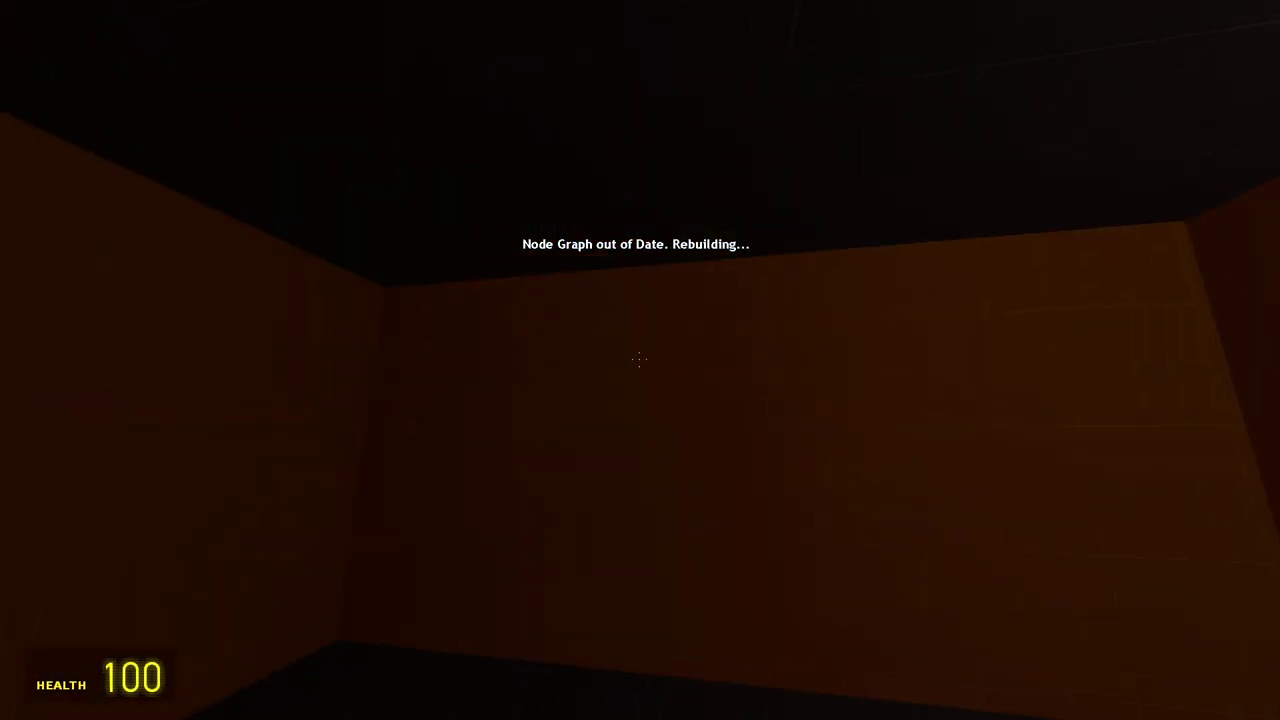
key(w)
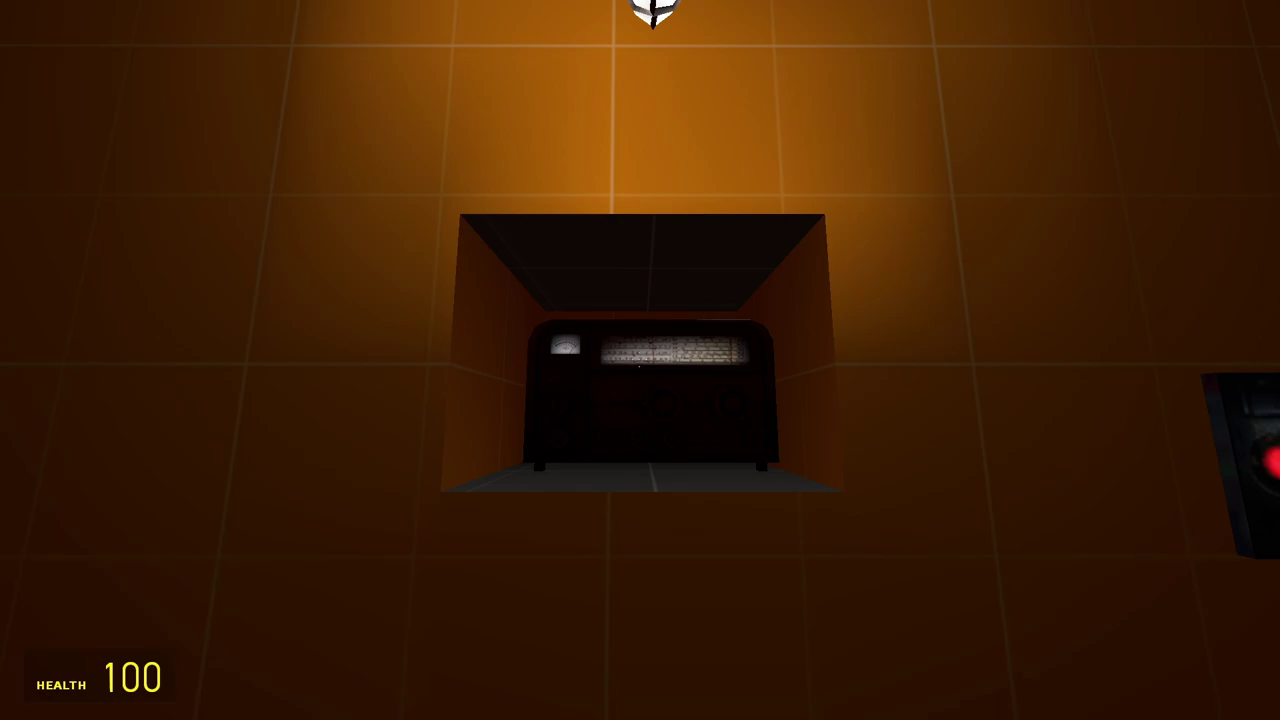
Pause the game, check the list of mounted games, and return to the map.
key(Escape)
click(1152, 703)
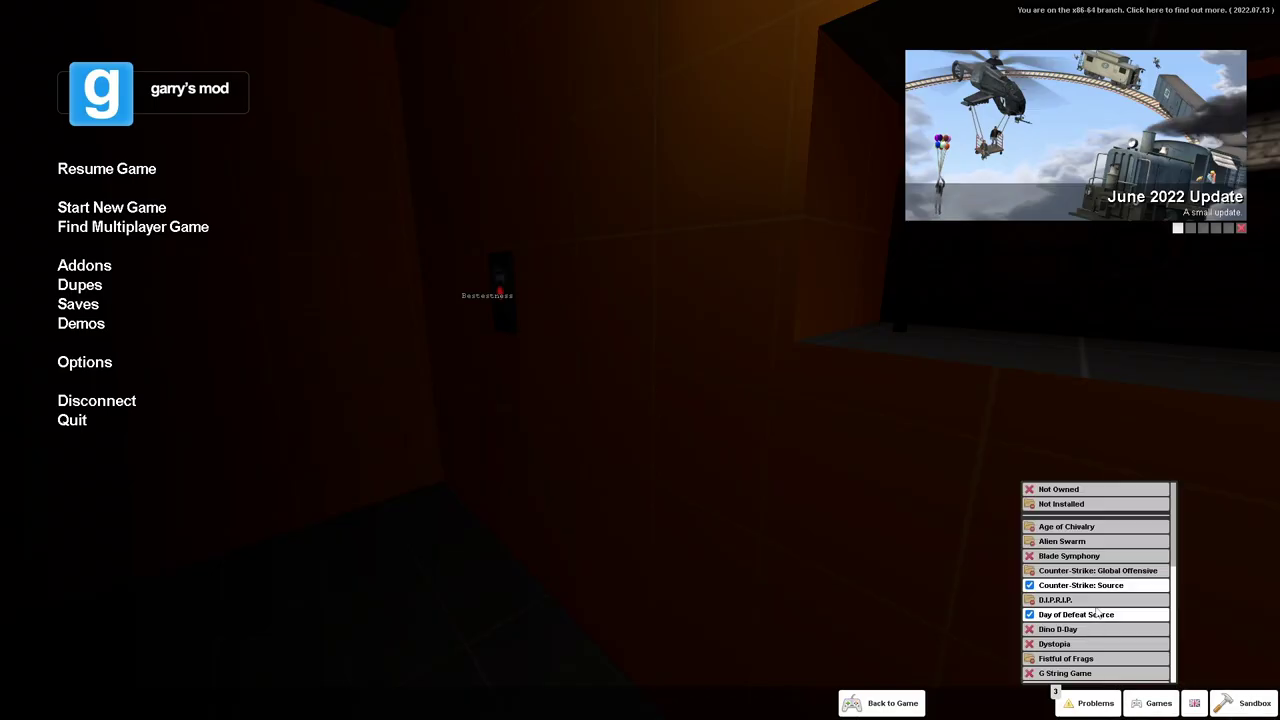
click(1140, 700)
key(Escape)
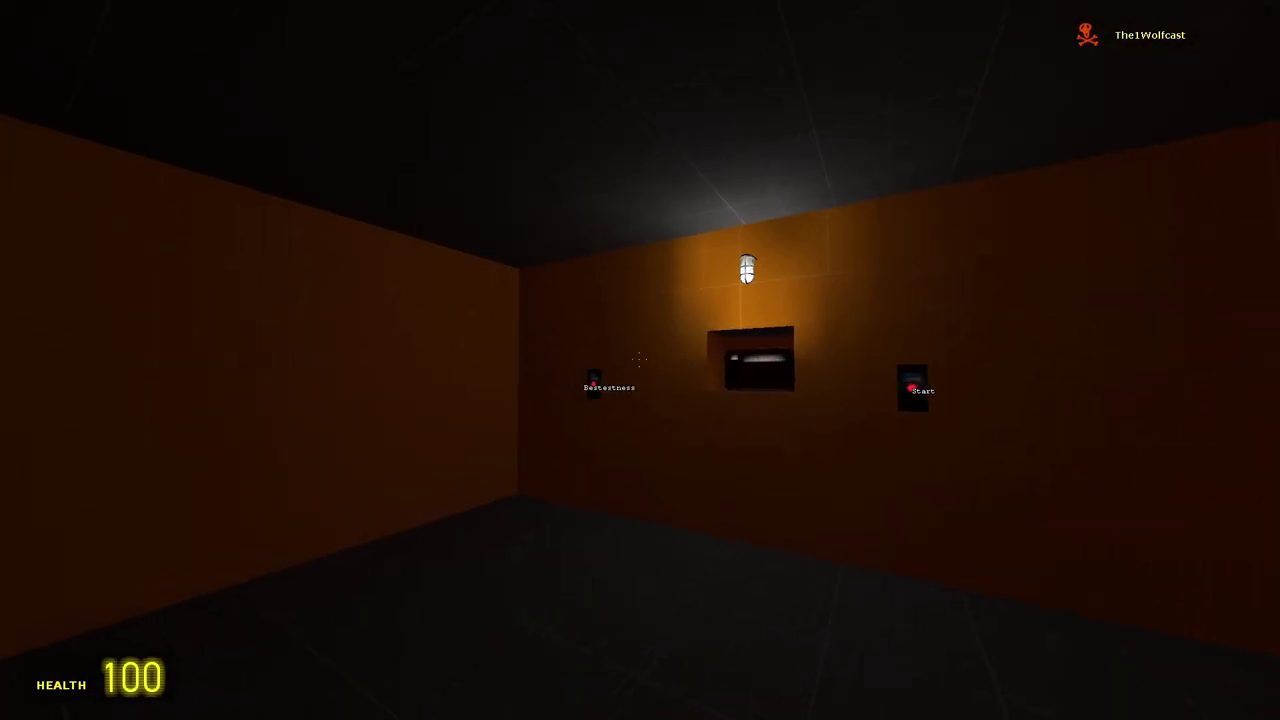
Look around the room with the Bestestness and Start buttons, and leave Garry's Mod for the GMod Pre-Publishing Helper.
key(w)
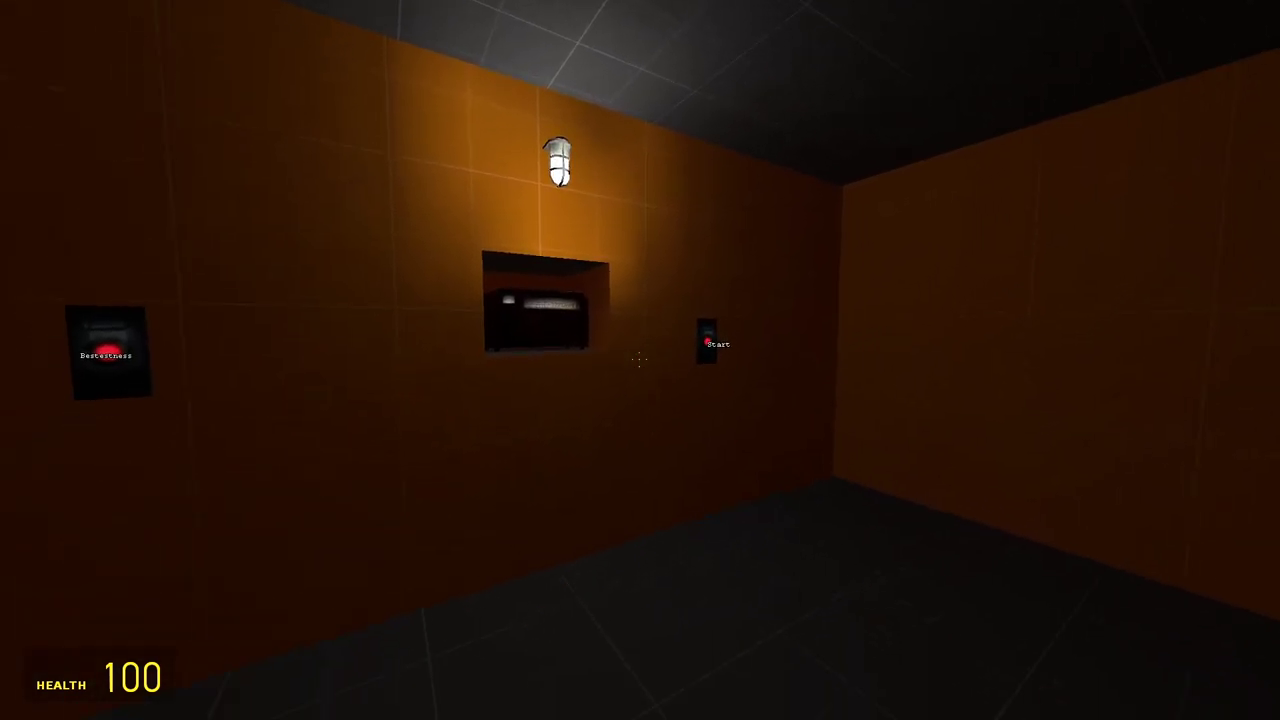
key(Escape)
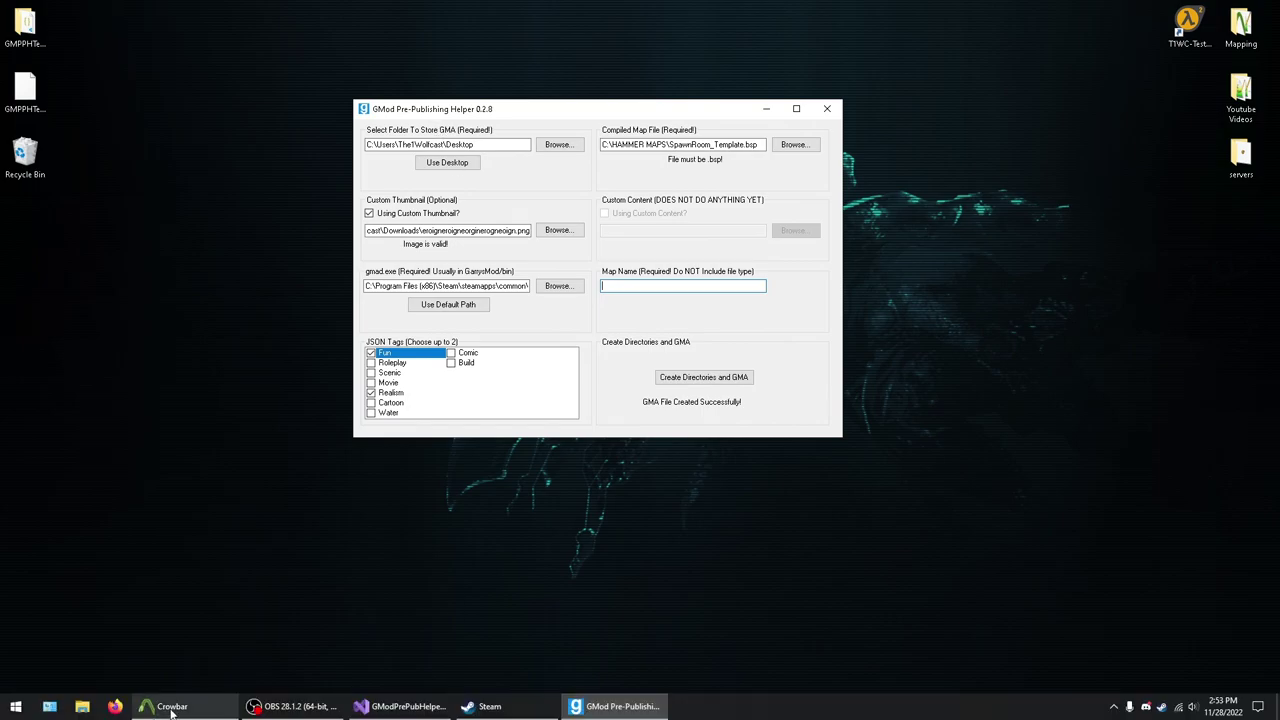
click(434, 568)
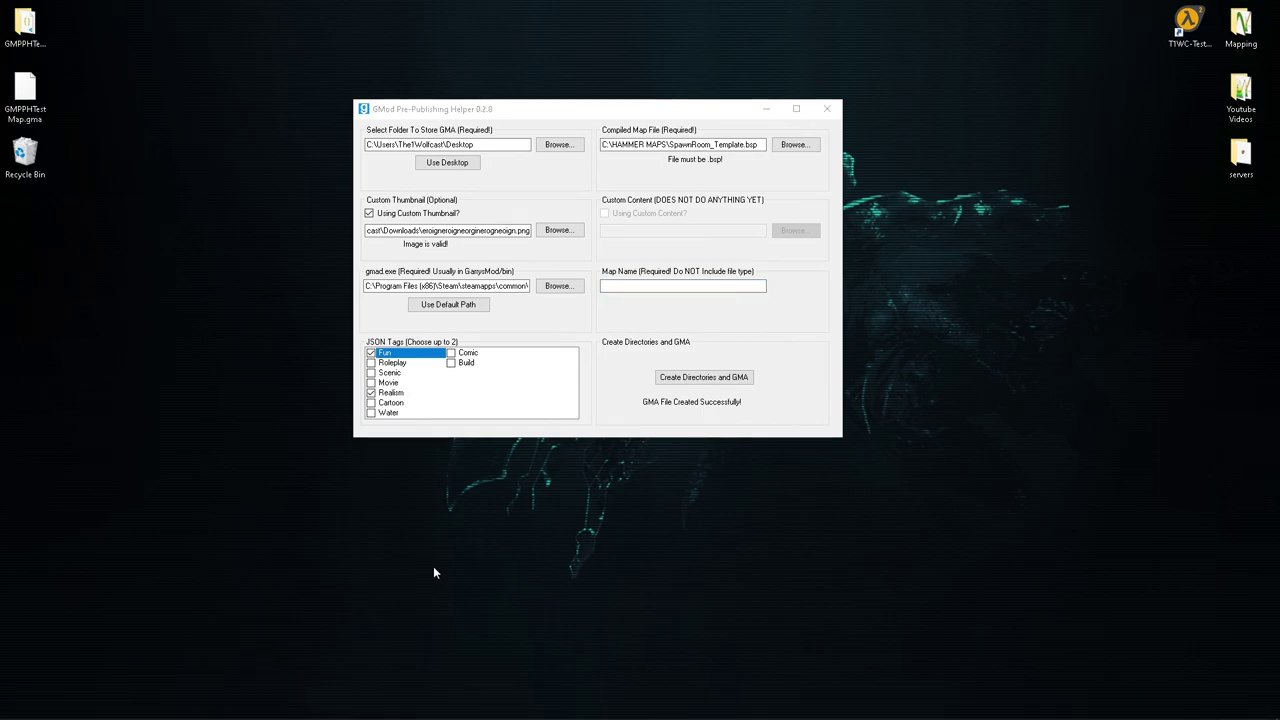
click(718, 366)
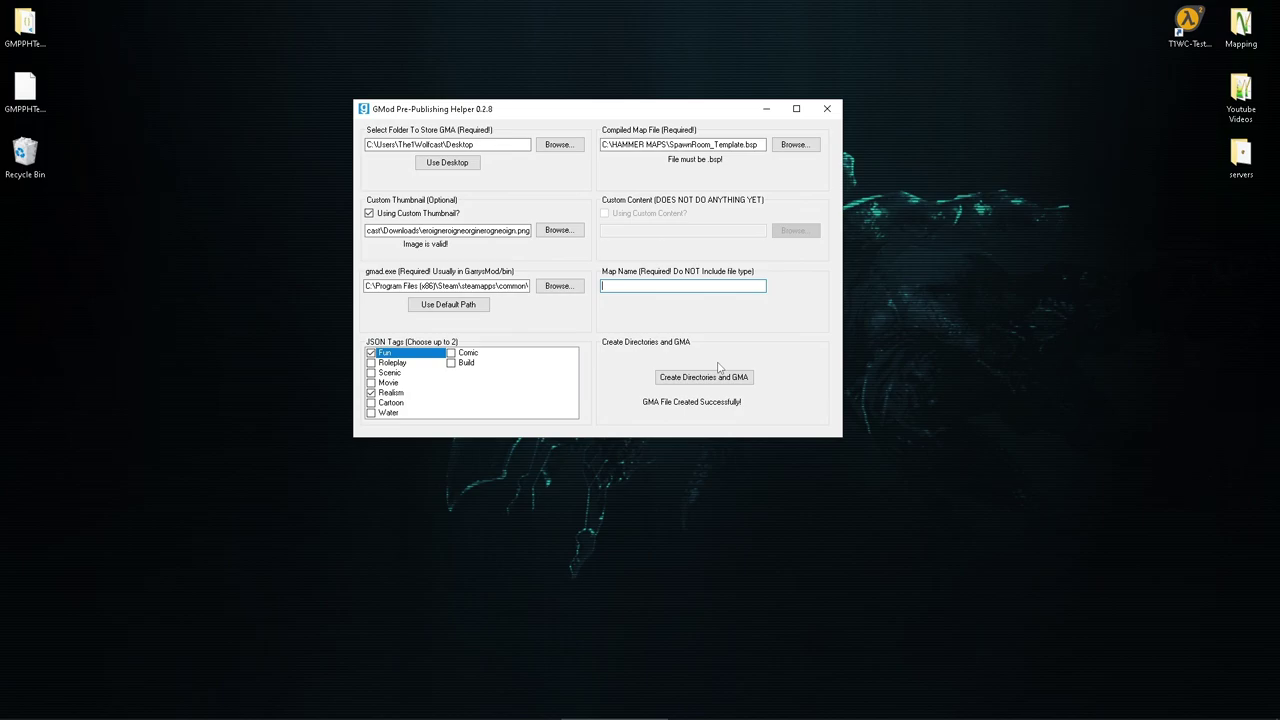
click(794, 110)
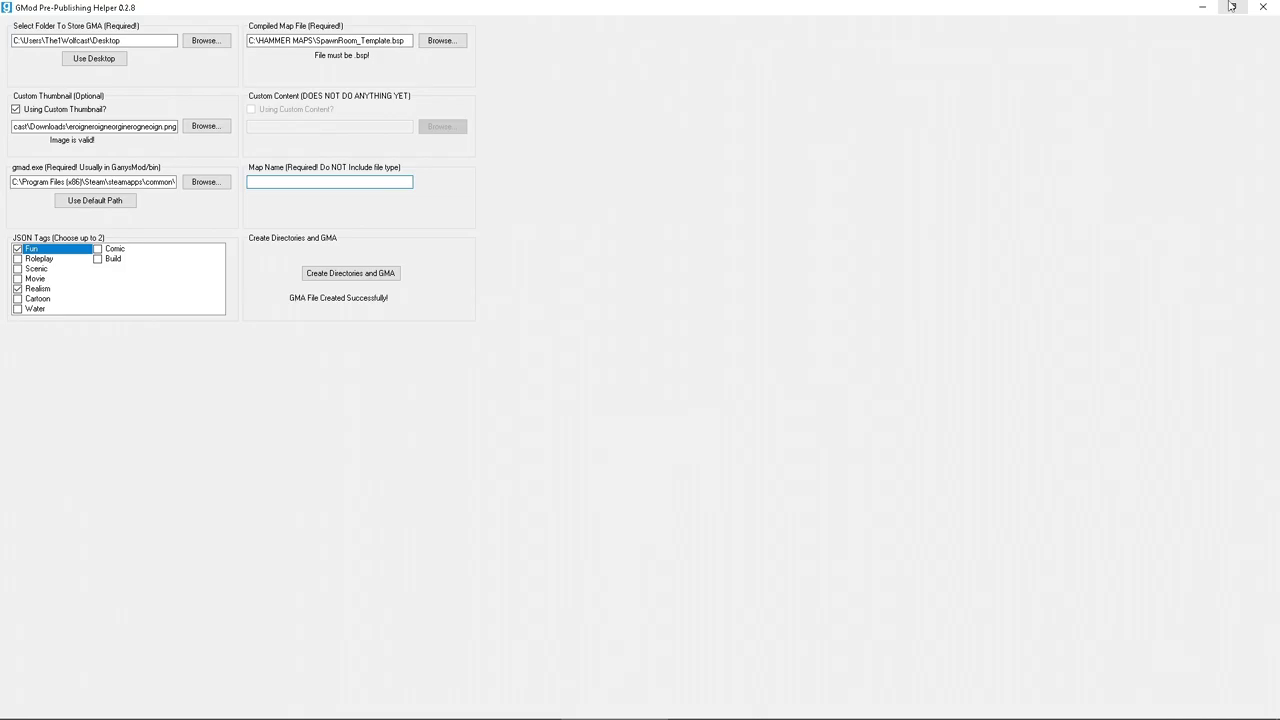
click(1232, 7)
mouse_move(669, 119)
mouse_down()
mouse_move(631, 110)
mouse_move(736, 169)
mouse_move(671, 138)
mouse_up()
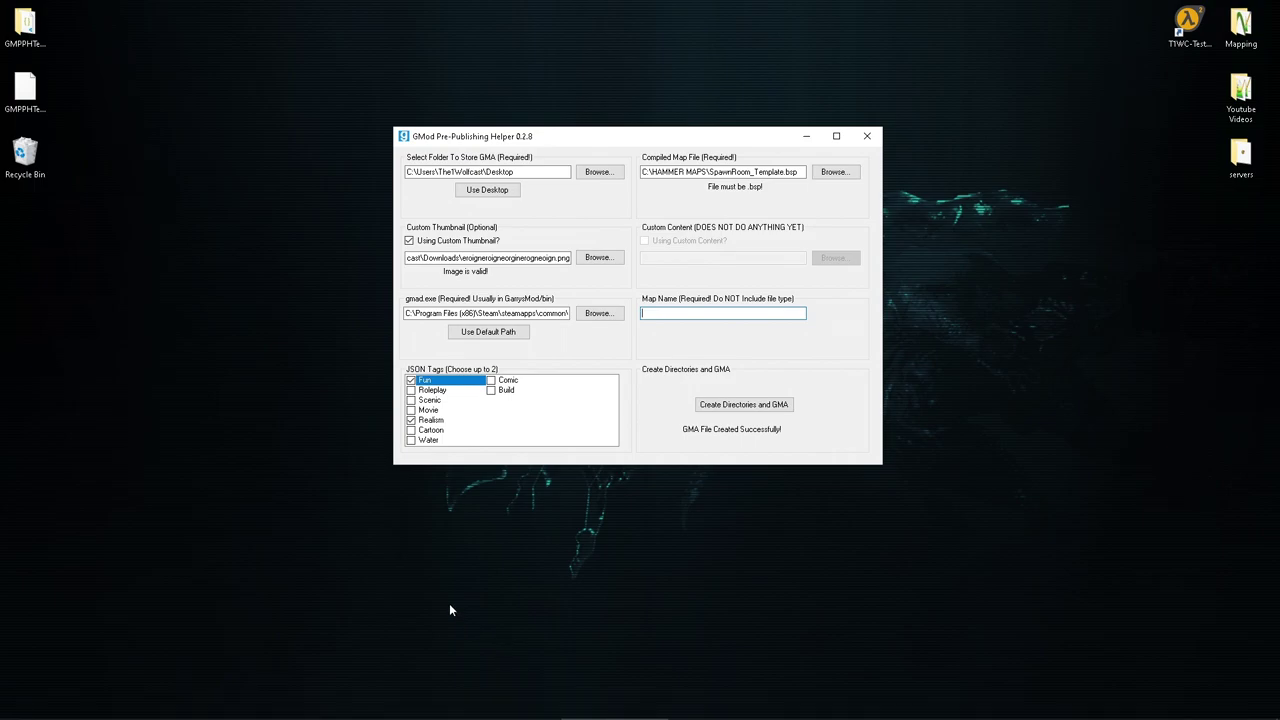
click(560, 533)
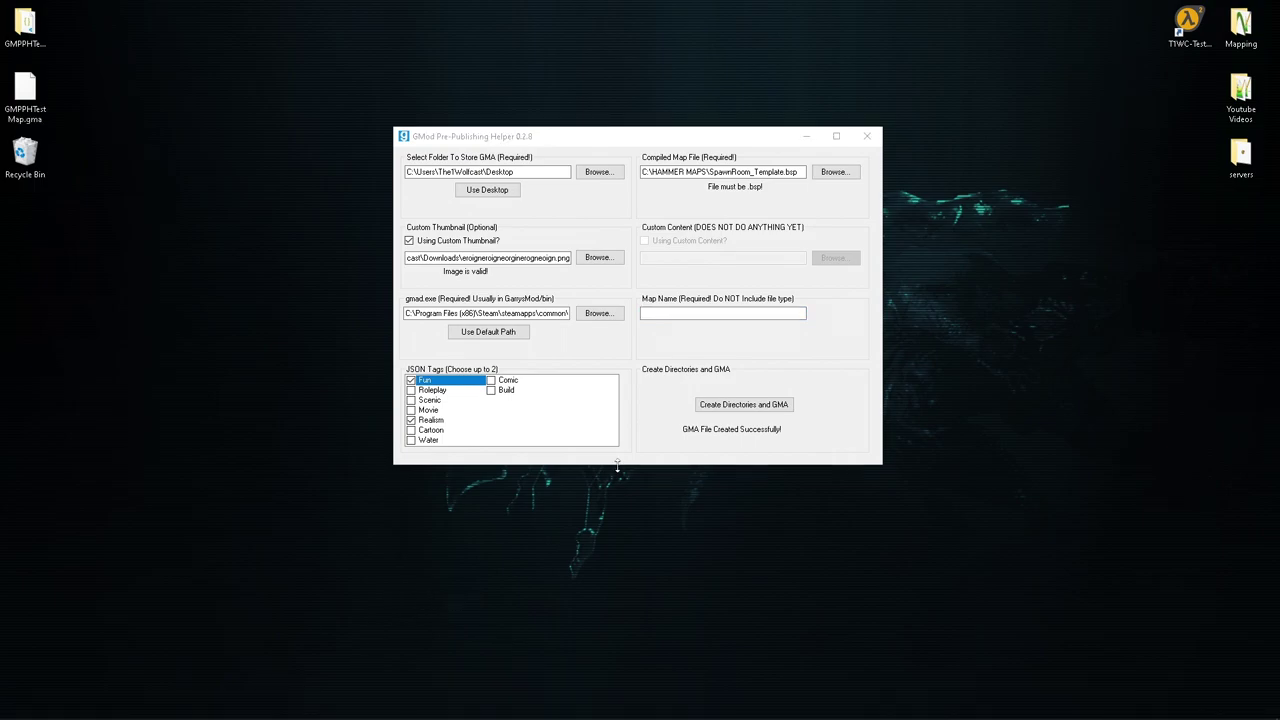